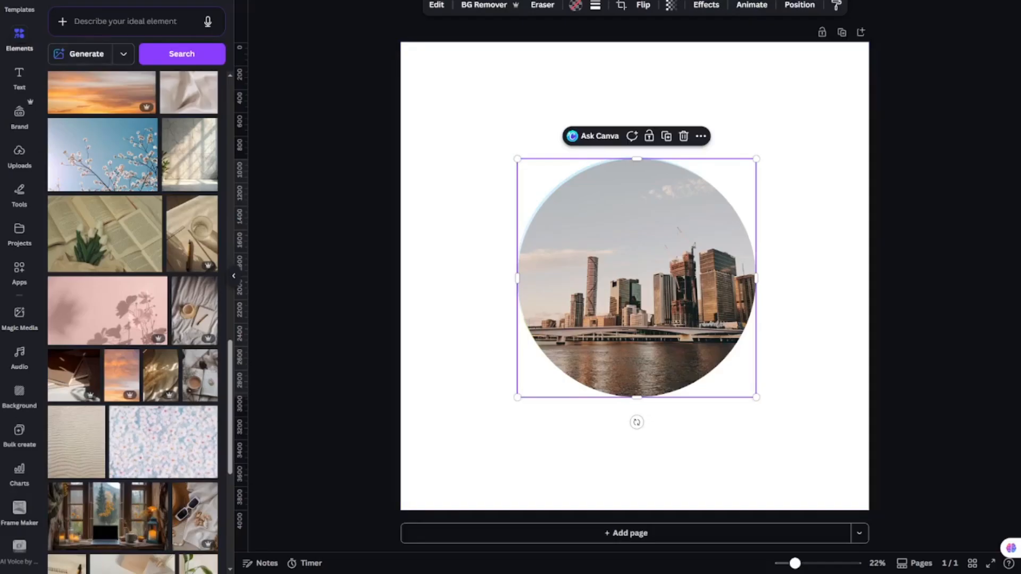
Step: Browse the Frames category of elements and delete only the skyline image from the circular frame, keeping the frame
left_click(53, 2)
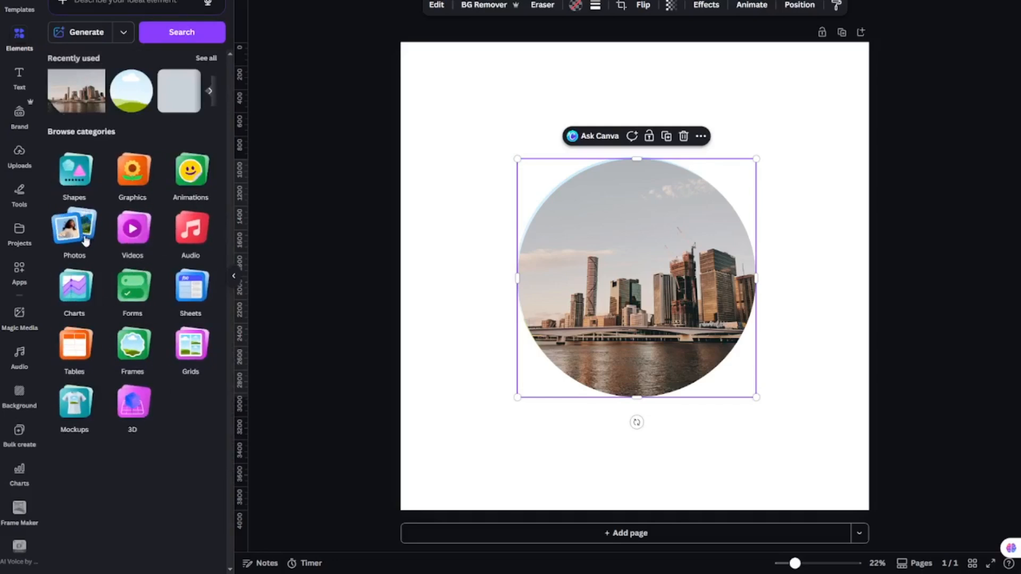
left_click(130, 341)
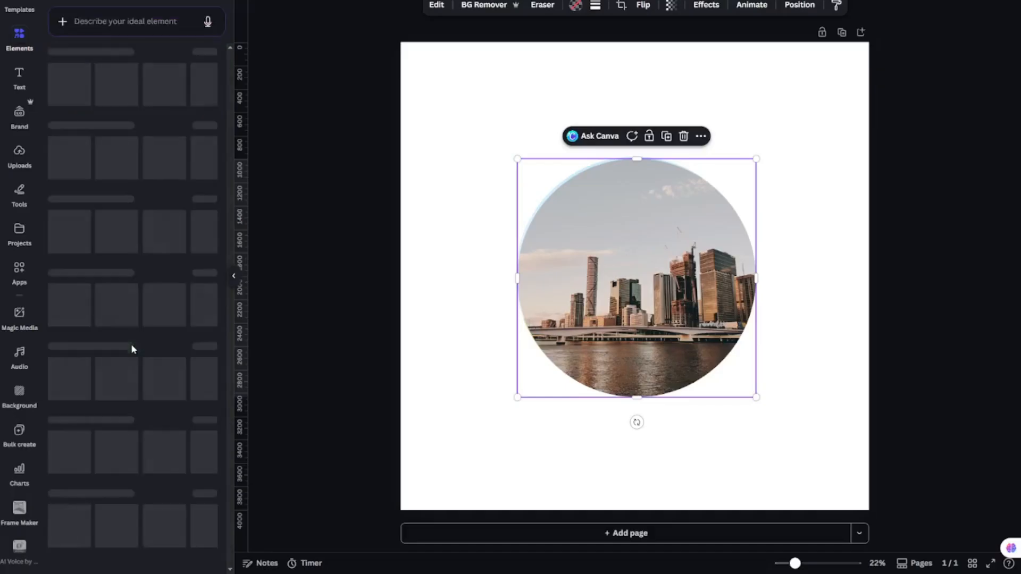
left_click(683, 137)
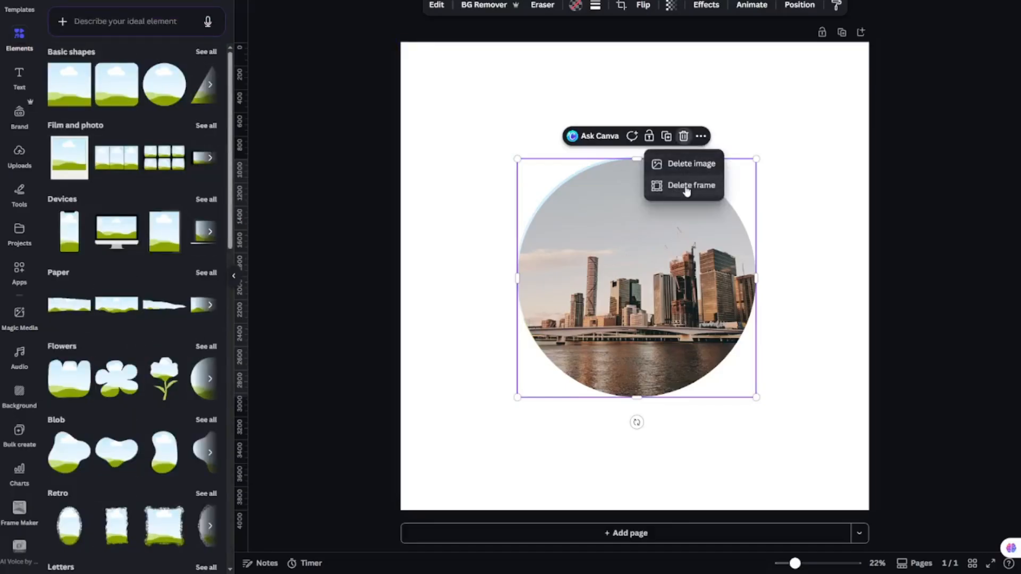
left_click(688, 164)
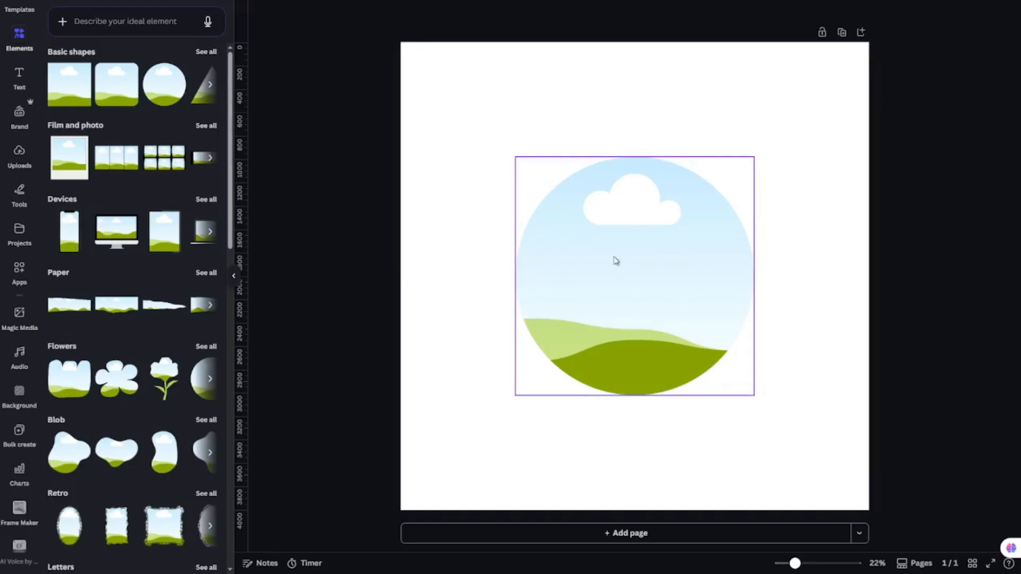
Step: Place the recently used skyline photo into the empty circular frame
left_click(56, 8)
left_click_drag(76, 95, 665, 346)
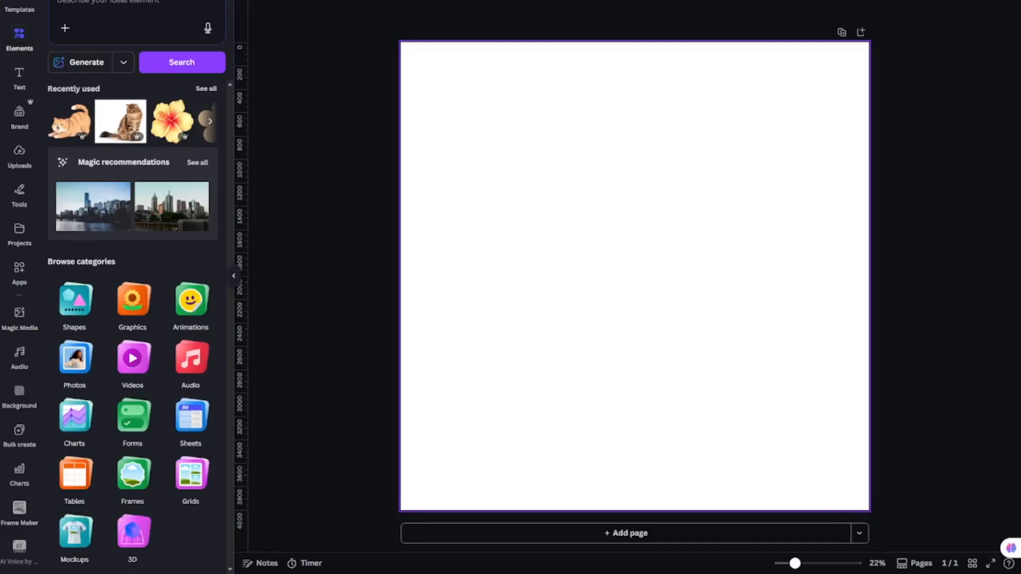
Step: Search the elements library for "flower"
key("Escape")
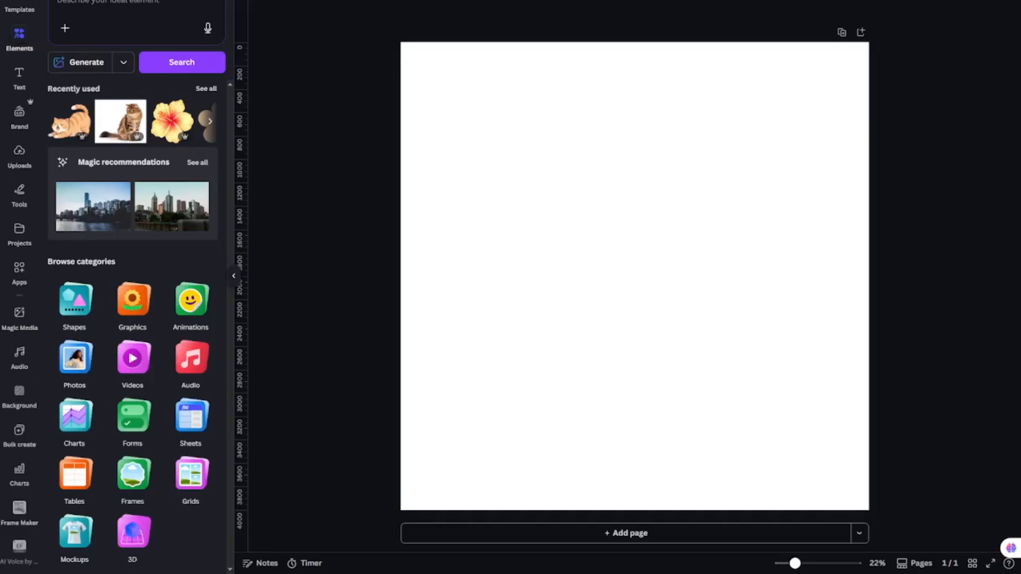
left_click(634, 276)
key("Escape")
left_click(128, 3)
type("flower")
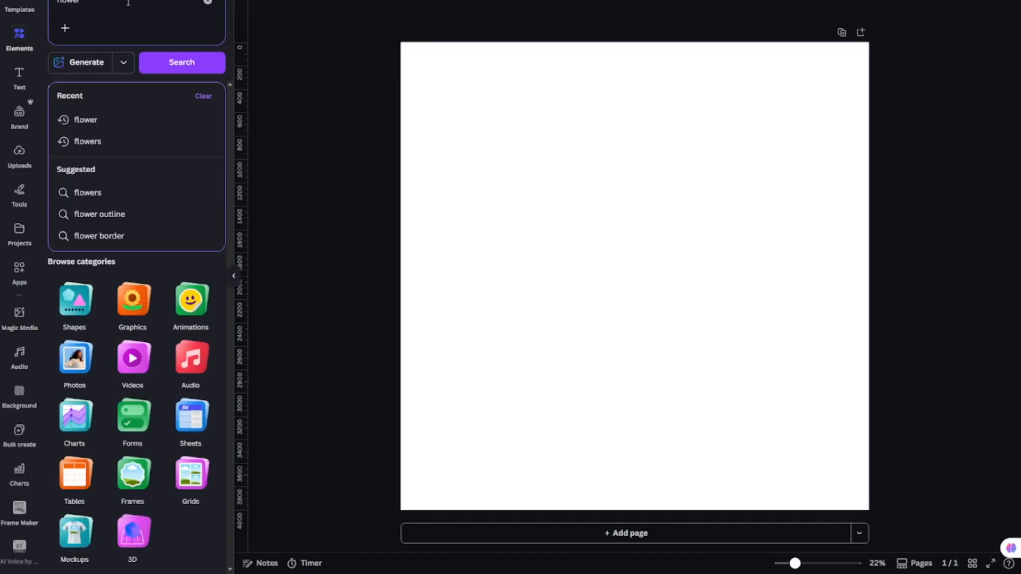
left_click(99, 125)
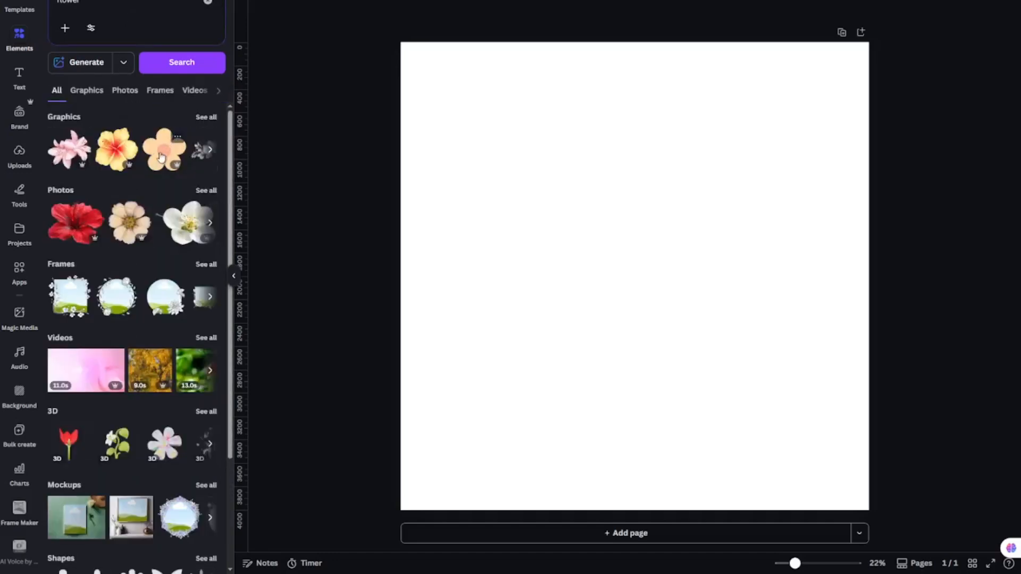
Step: Add the flat peach flower graphic at the page's upper left and a reduced yellow hibiscus graphic at its upper right
left_click(171, 143)
left_click_drag(636, 245, 524, 116)
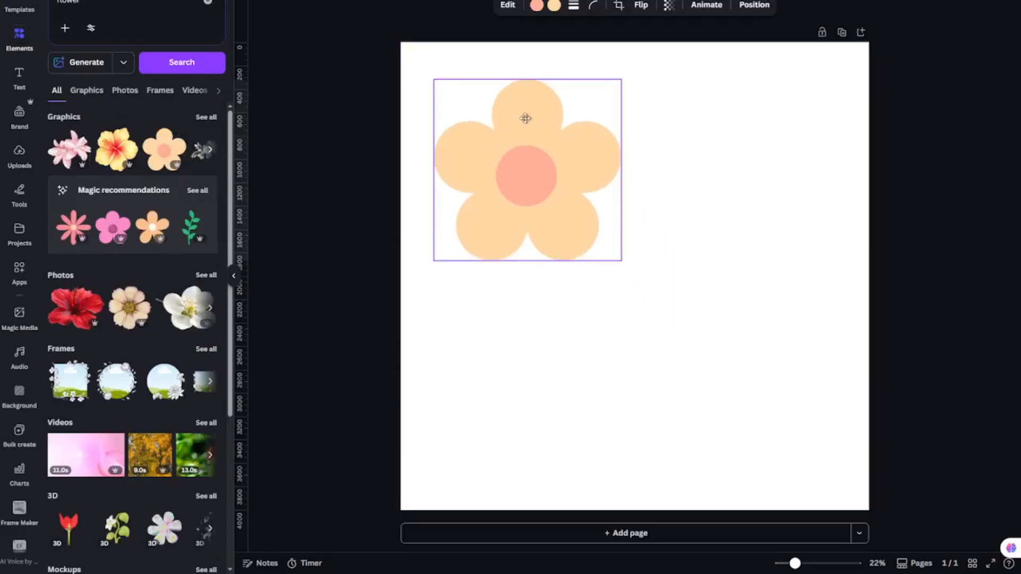
left_click(108, 150)
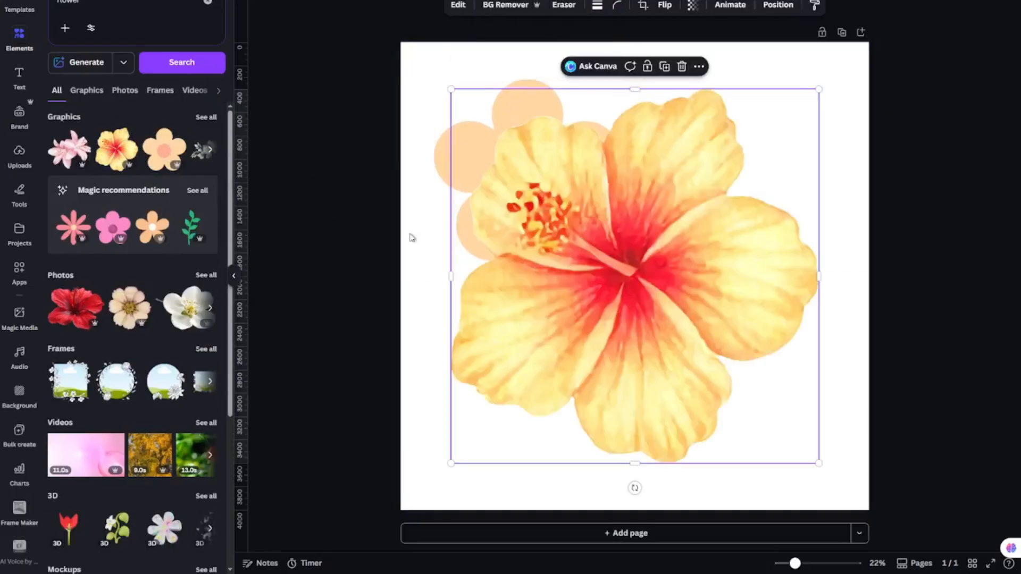
left_click_drag(819, 89, 606, 306)
left_click_drag(551, 334, 759, 103)
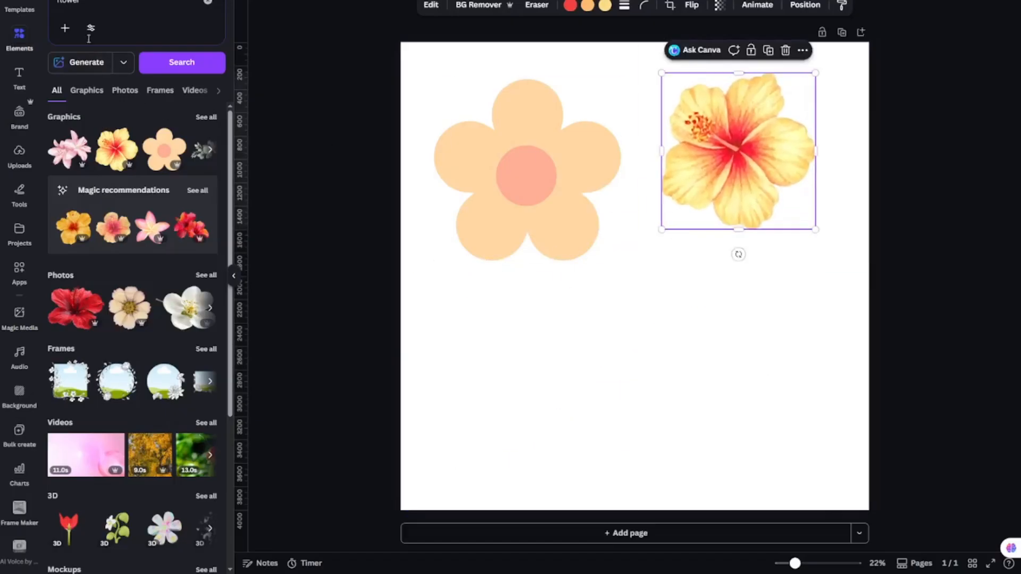
Step: Search the elements library for "cat" and add the photo of the sitting tabby cat to the page
left_click(207, 2)
left_click(91, 4)
type("cat")
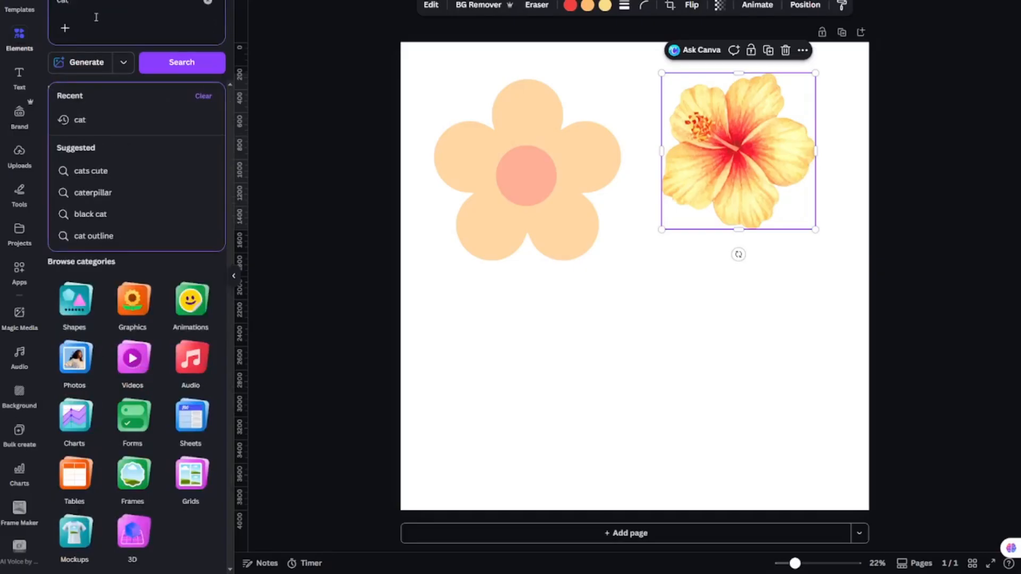
left_click(100, 122)
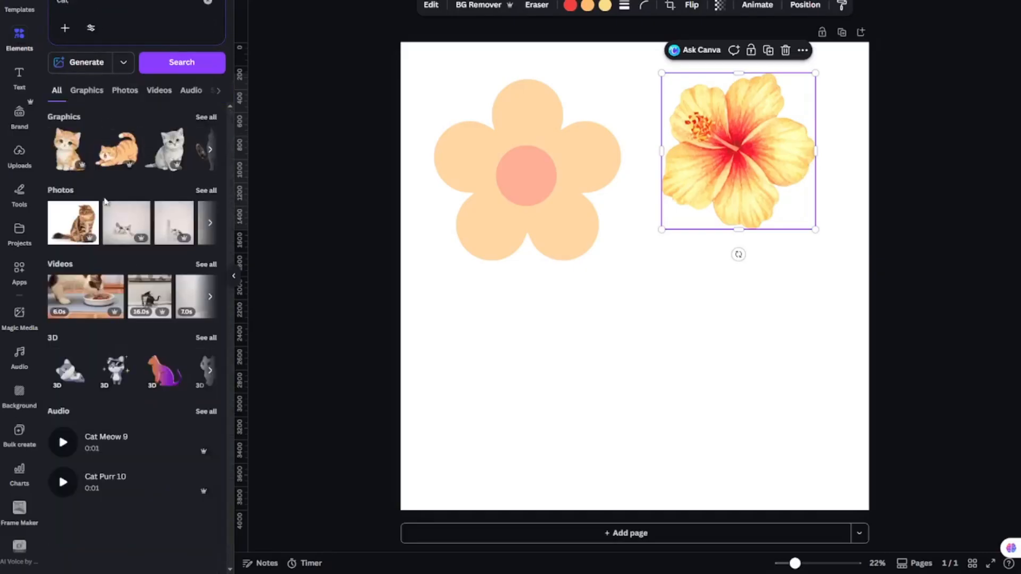
left_click(84, 231)
left_click_drag(704, 246, 594, 275)
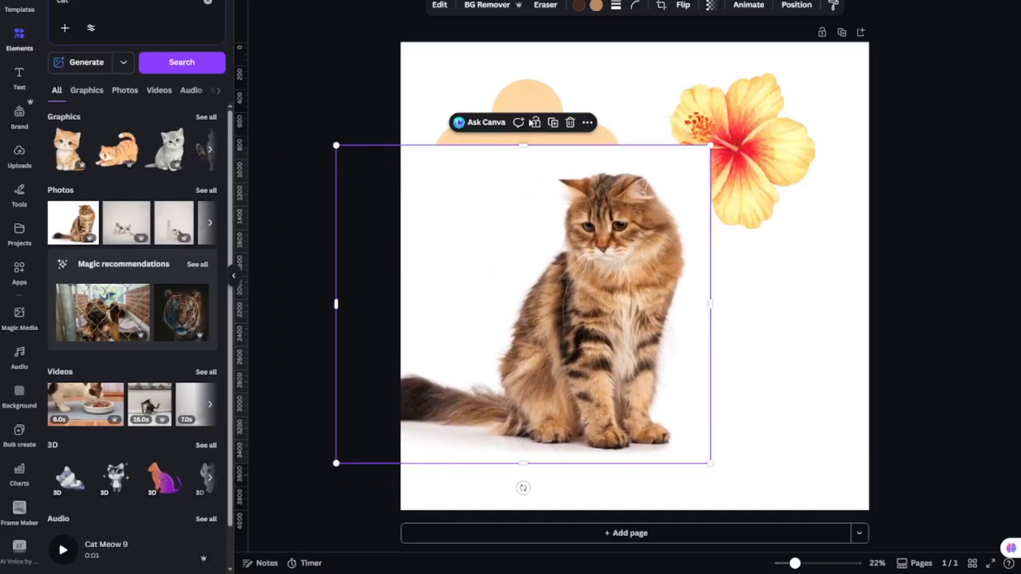
Step: Remove the background of the tabby cat photo, then shrink the photo and place it below the peach flower
left_click(486, 6)
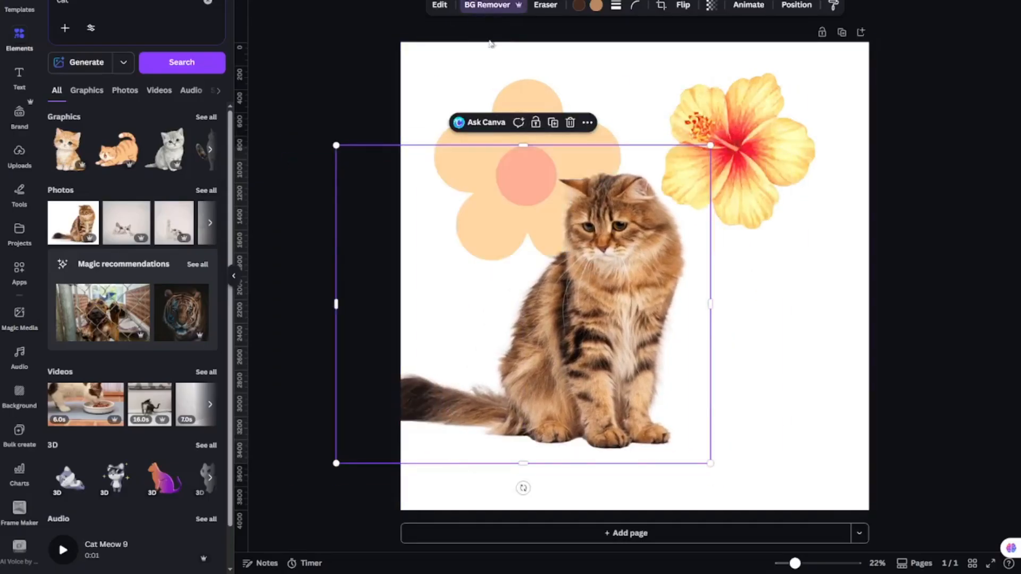
left_click_drag(606, 297, 675, 335)
left_click_drag(400, 500, 558, 365)
left_click_drag(677, 292, 522, 382)
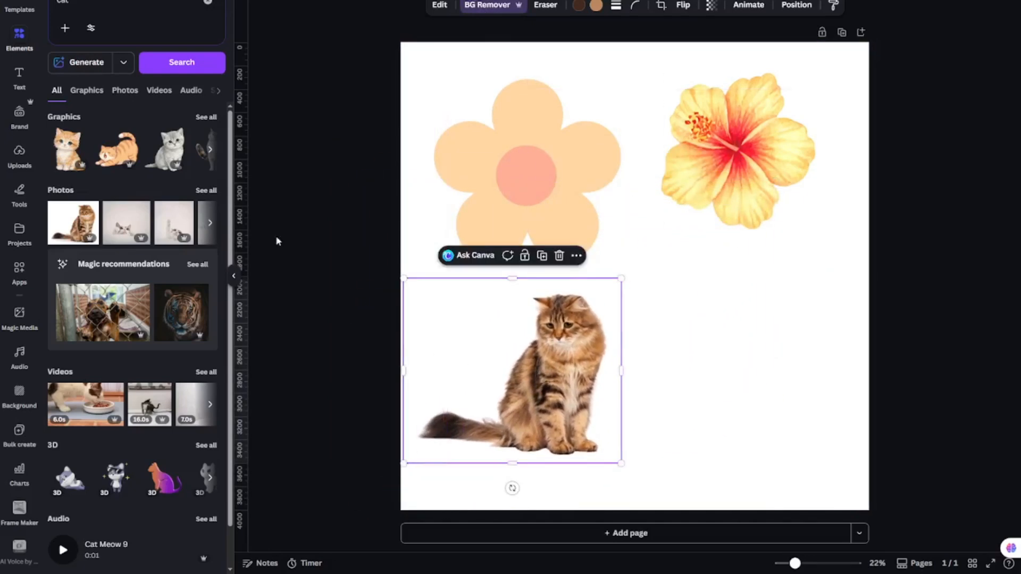
Step: Add the stretching orange cat graphic, shrink it and place it below the hibiscus, beside the tabby cat
left_click(118, 161)
left_click_drag(702, 266, 722, 303)
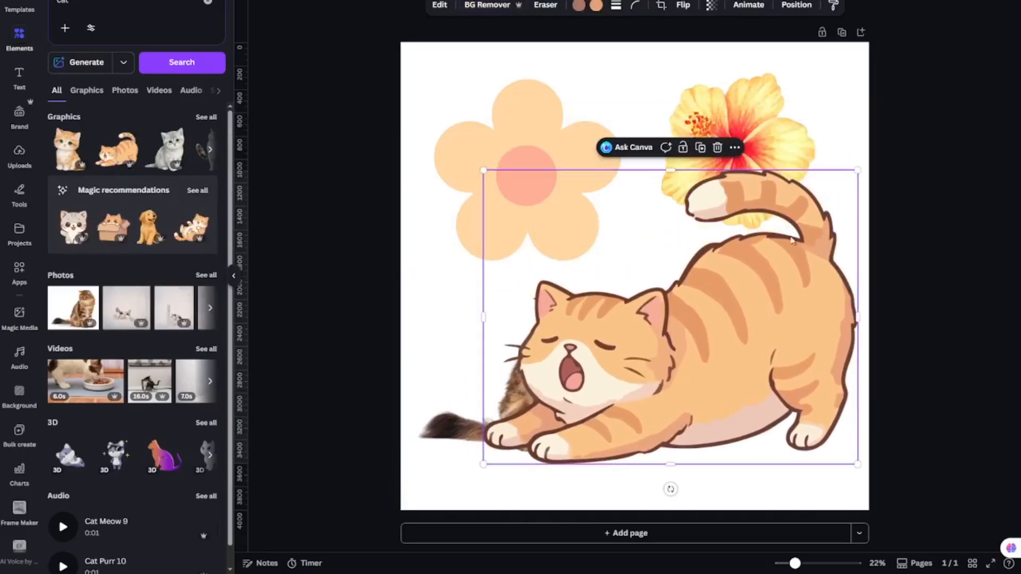
left_click_drag(856, 169, 736, 322)
left_click_drag(665, 351, 761, 298)
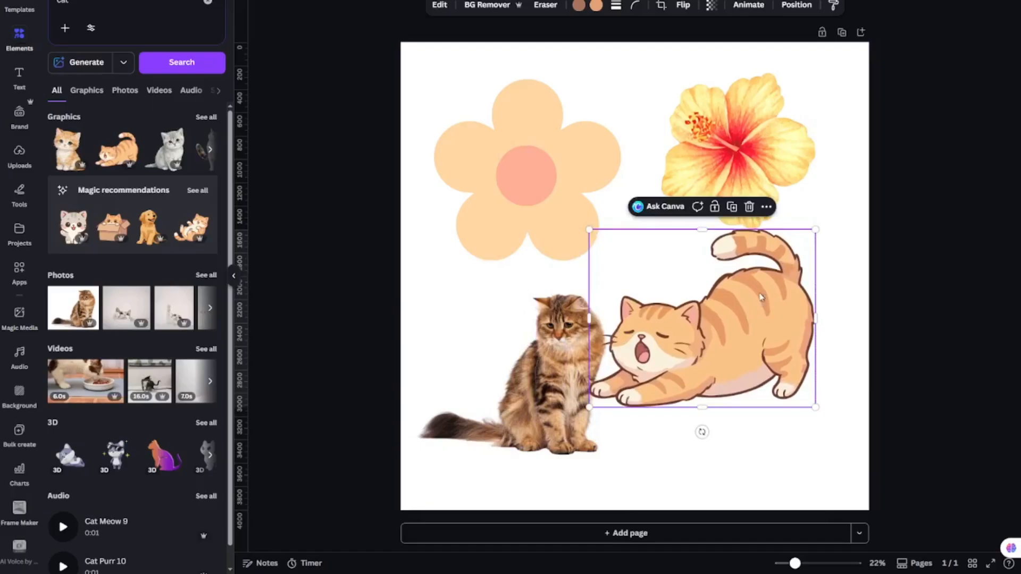
Step: Delete the orange cat, the tabby cat and the peach flower so that only the hibiscus is left on the page
left_click(749, 207)
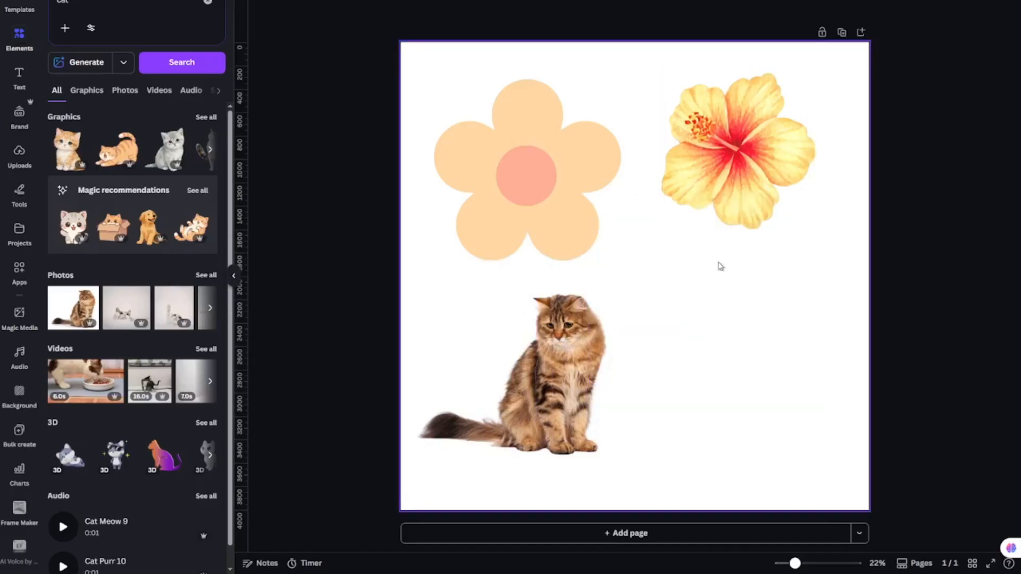
left_click(581, 345)
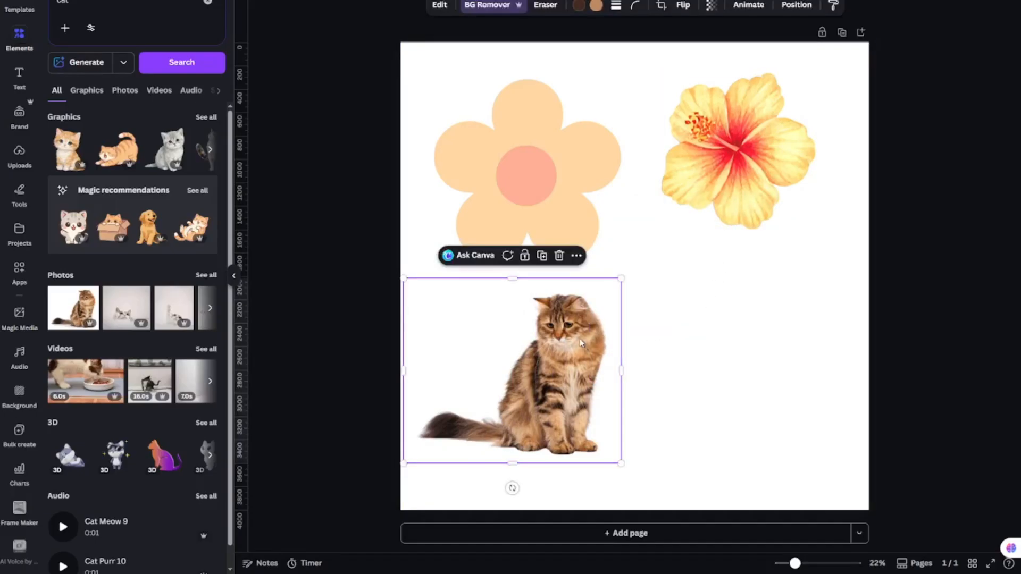
left_click(557, 256)
left_click(571, 232)
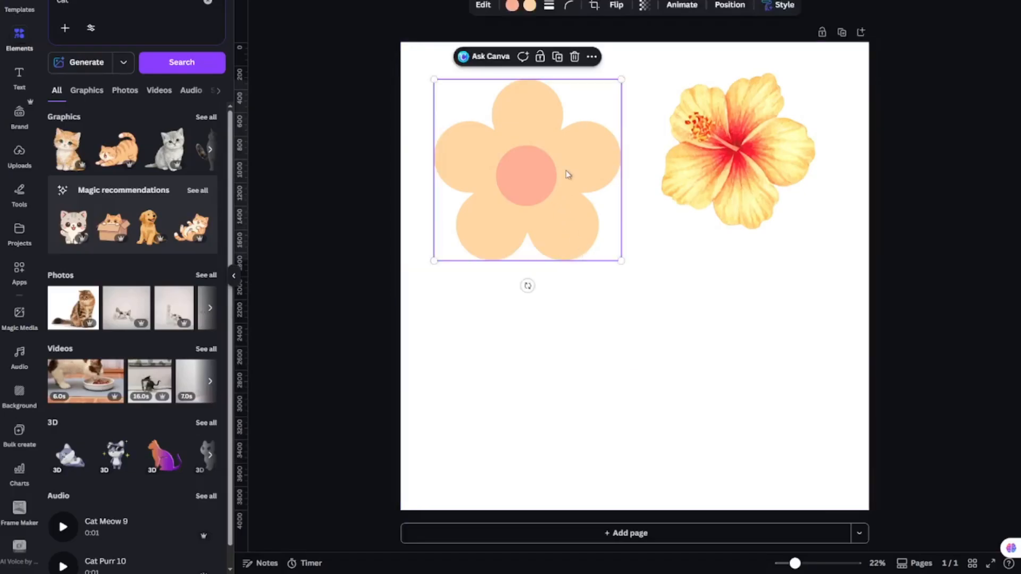
left_click(573, 55)
Step: Enlarge the hibiscus to fill most of the page and position it near the page's centre
left_click_drag(785, 109, 628, 256)
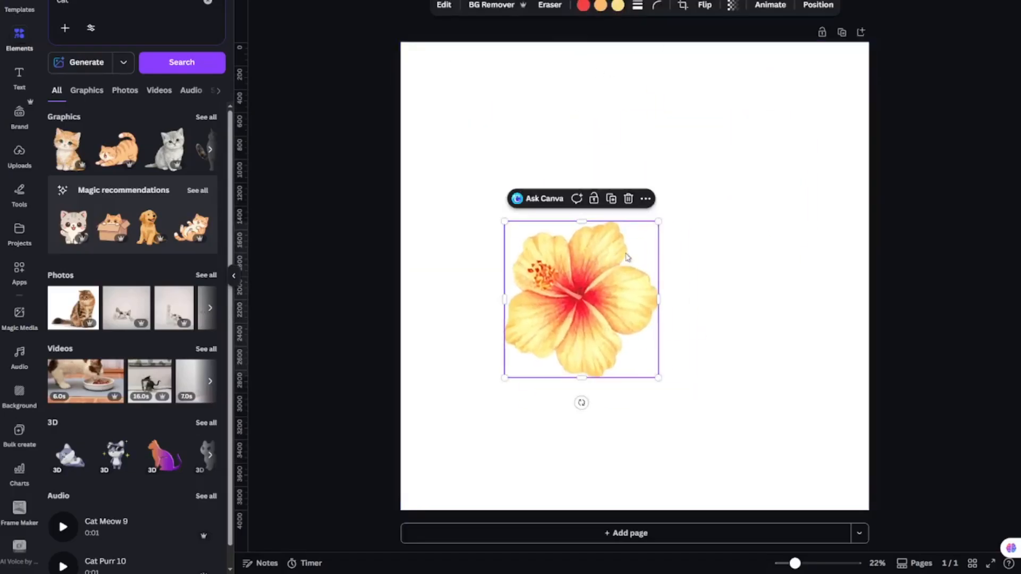
left_click_drag(658, 222, 802, 75)
left_click_drag(505, 378, 460, 426)
left_click_drag(633, 335, 646, 362)
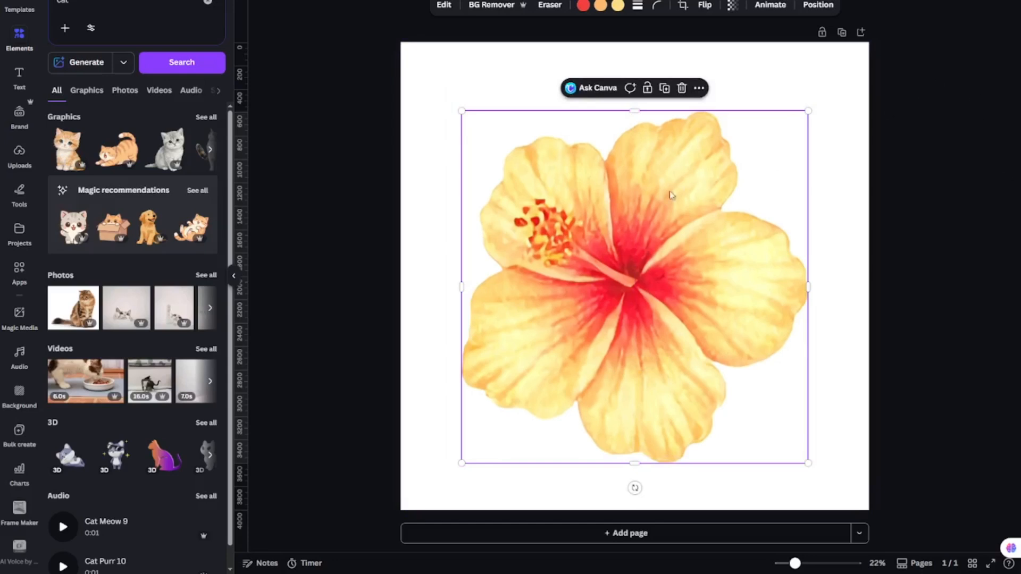
mouse_move(645, 209)
left_mouse_down()
mouse_move(640, 179)
mouse_move(639, 204)
left_mouse_up()
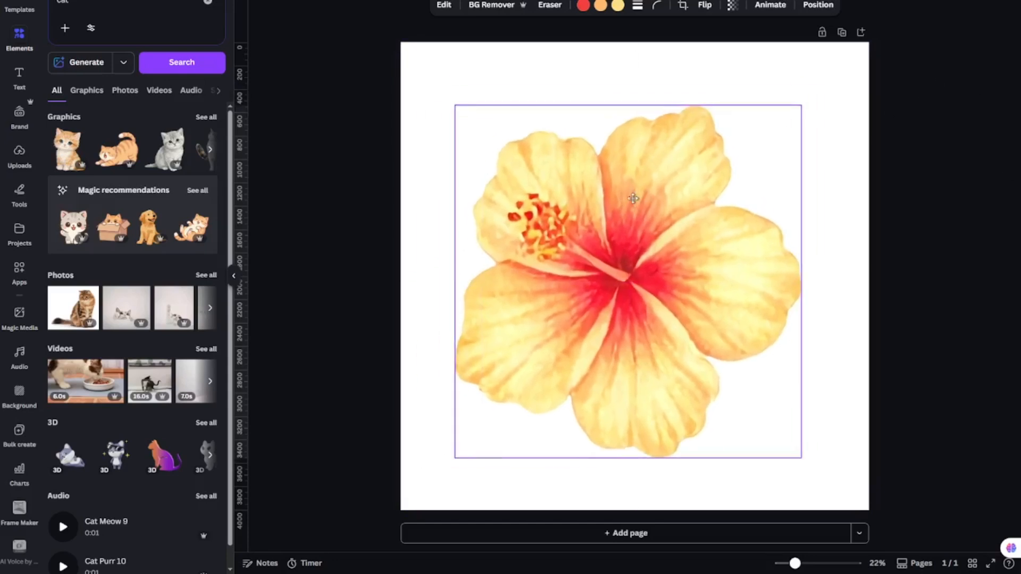
Step: Download the design as an SVG file with a transparent background
left_click(968, 2)
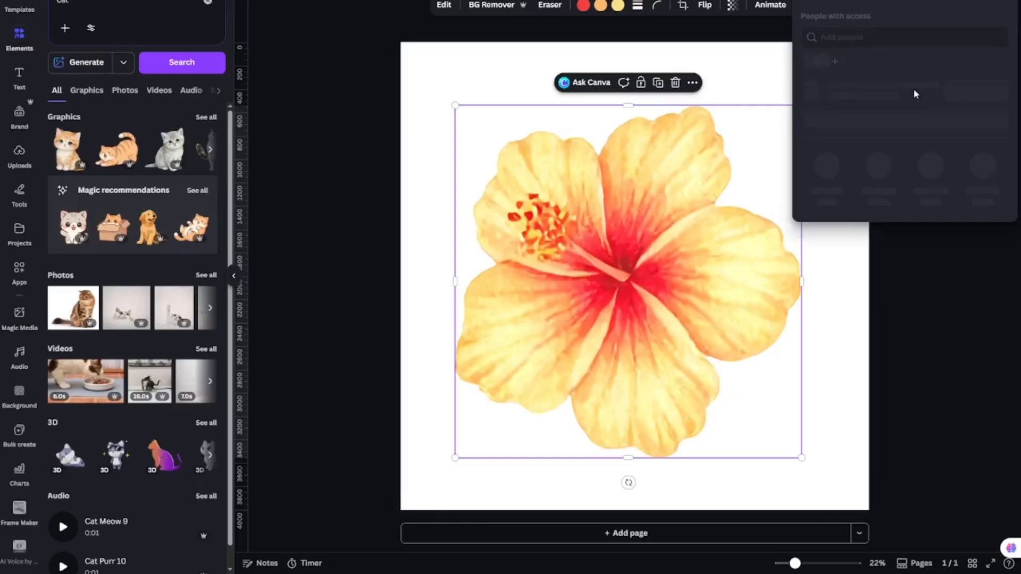
left_click(827, 218)
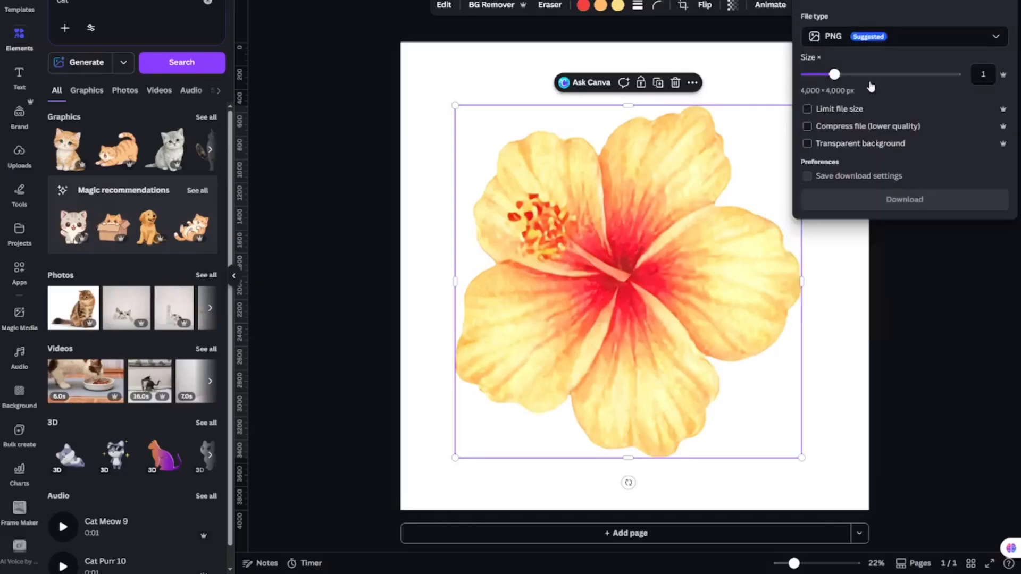
left_click(846, 38)
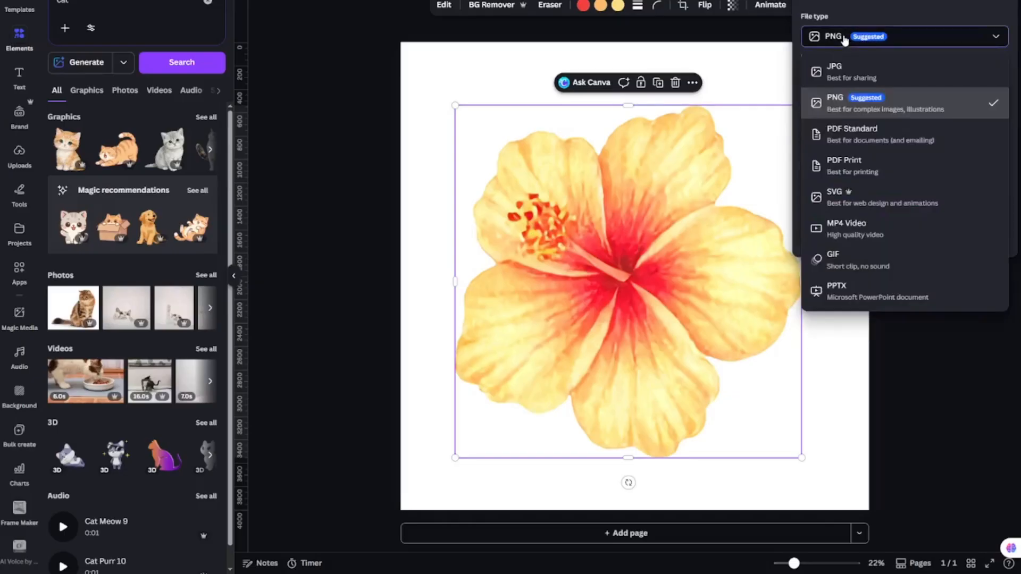
left_click(846, 200)
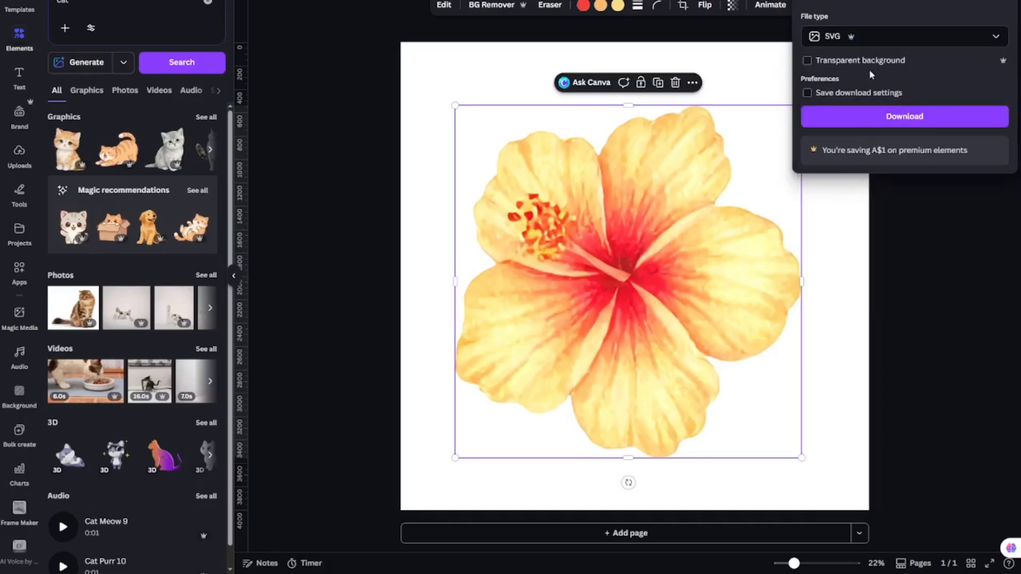
left_click(808, 62)
left_click(913, 121)
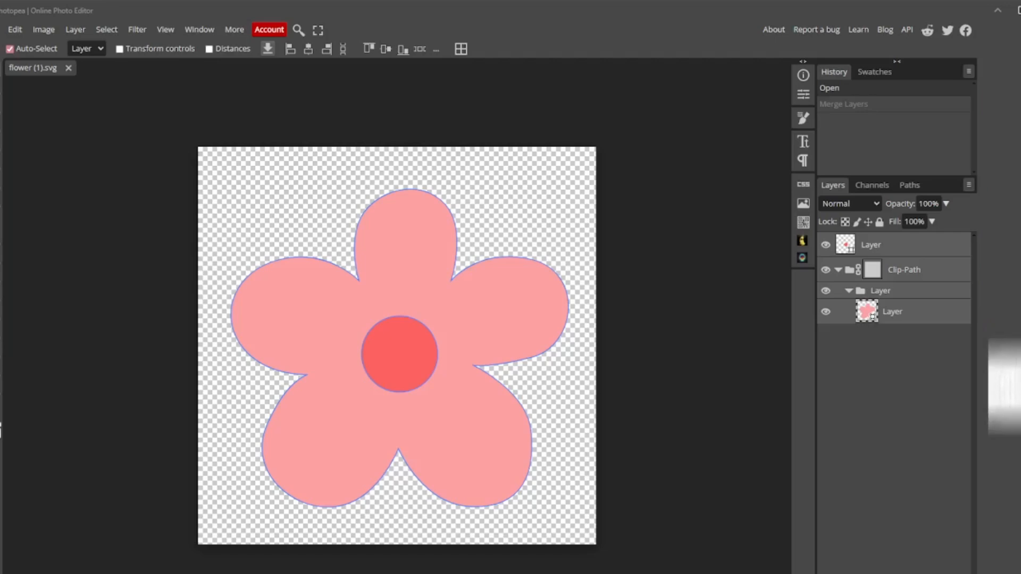
Step: In Photopea, merge all layers of flower (1).svg into a single layer and move the merged flower slightly on the canvas
left_click(888, 250)
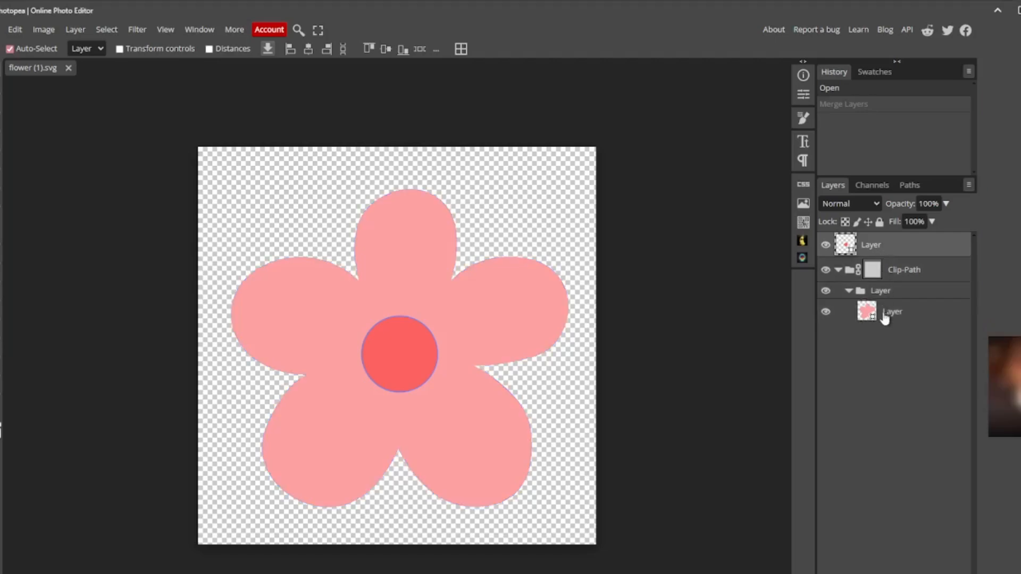
left_click(885, 318, "shift")
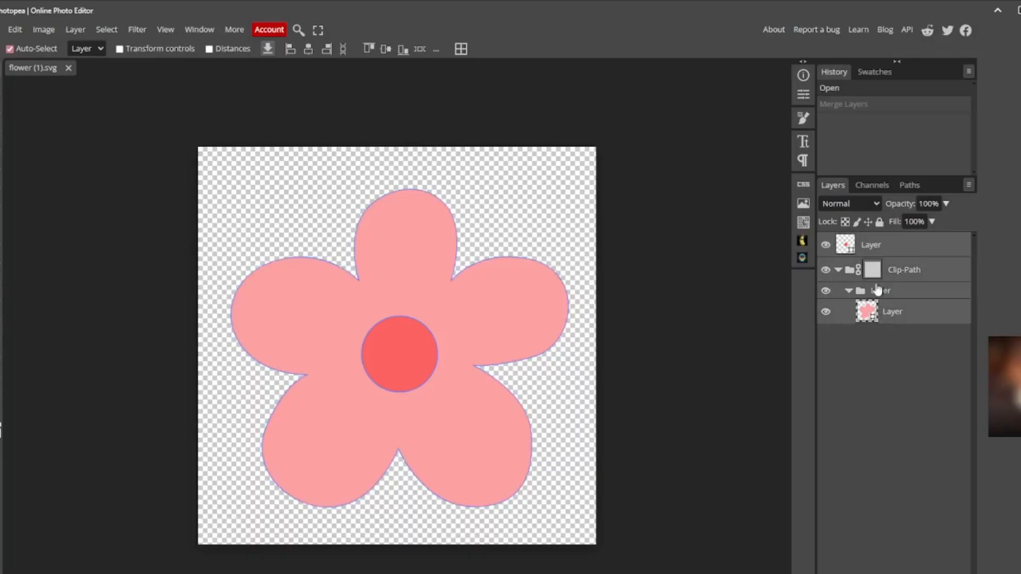
right_click(876, 251)
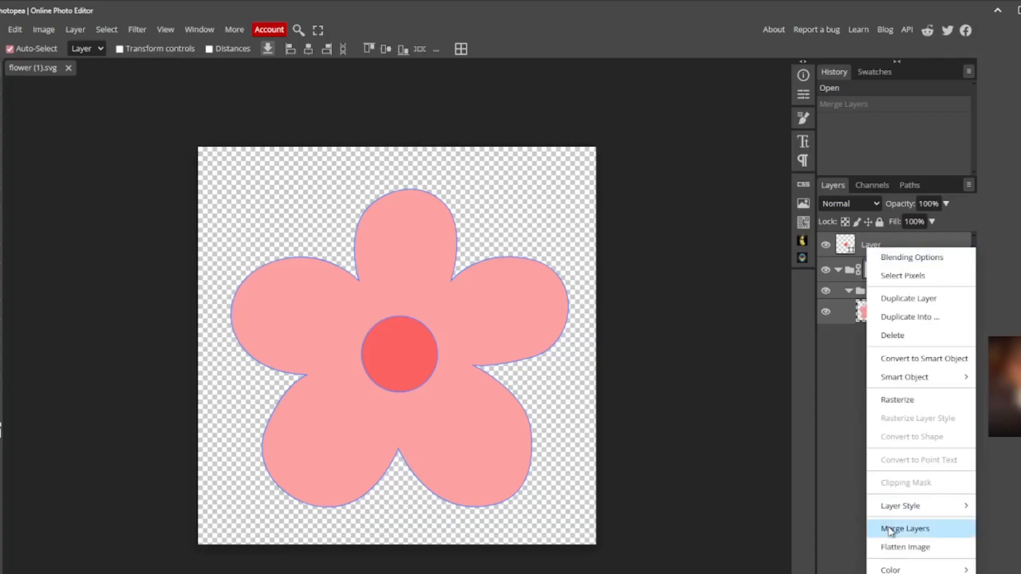
left_click(891, 530)
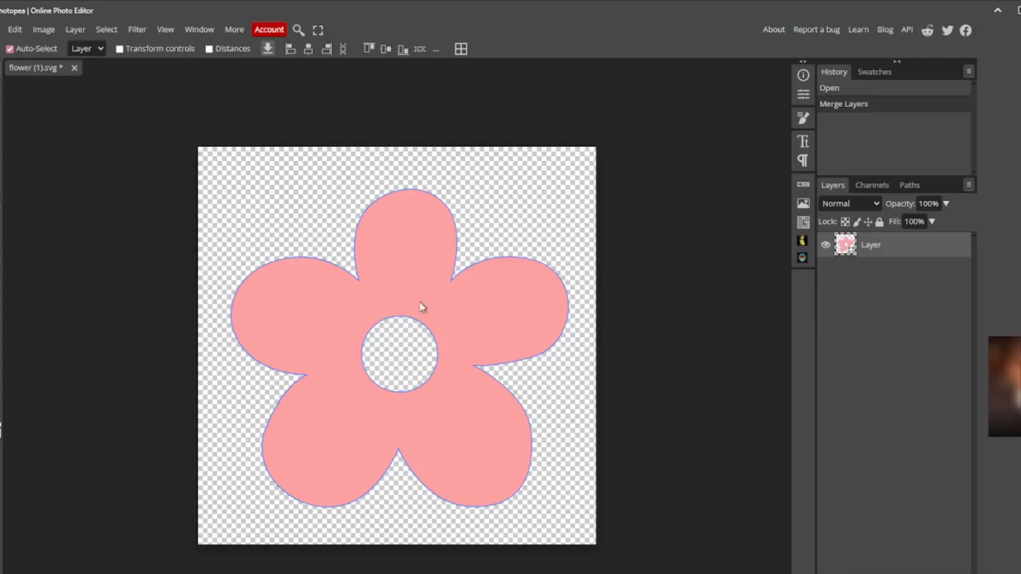
mouse_move(406, 260)
left_mouse_down()
mouse_move(430, 249)
mouse_move(371, 299)
mouse_move(397, 256)
mouse_move(403, 279)
left_mouse_up()
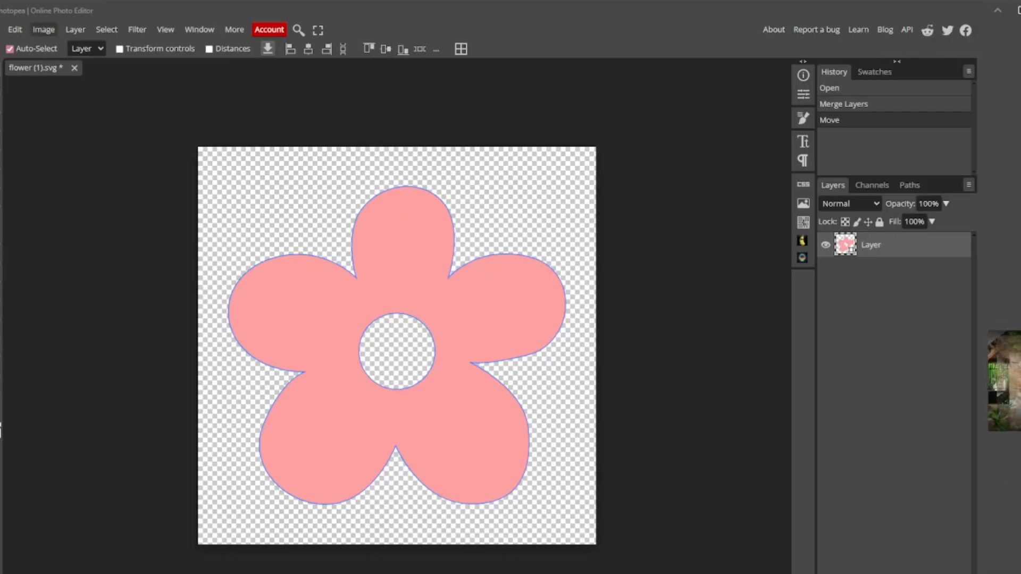
Step: Place image 2 into the flower document and enlarge it to about 495% so that it covers the whole flower
left_click(1, 29)
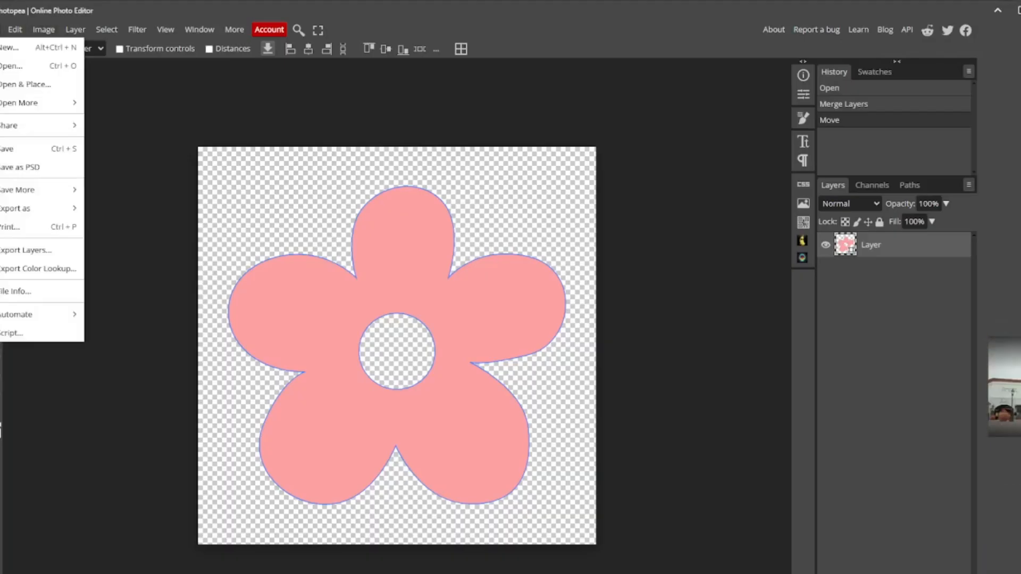
left_click(29, 85)
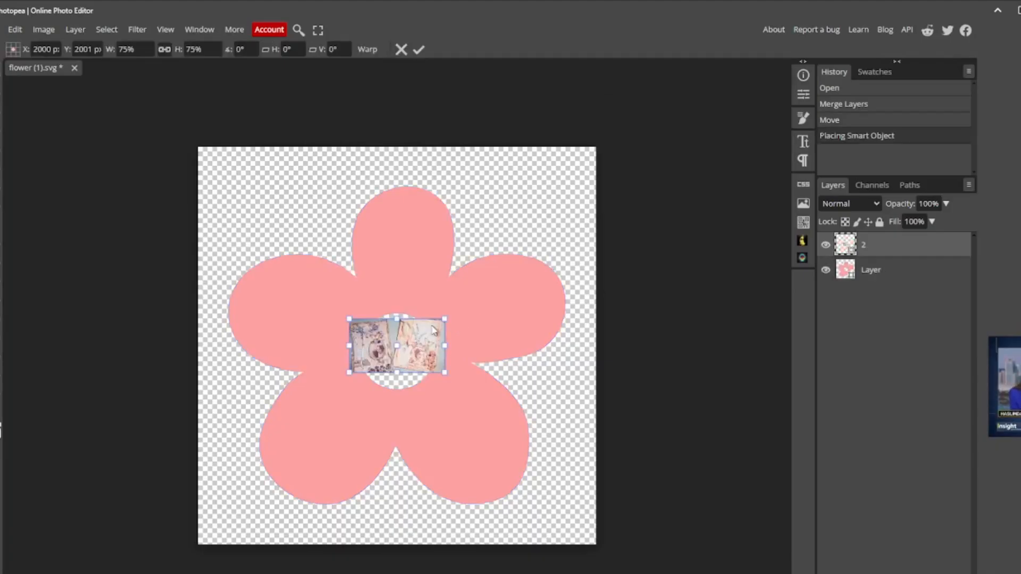
left_click_drag(391, 346, 358, 264)
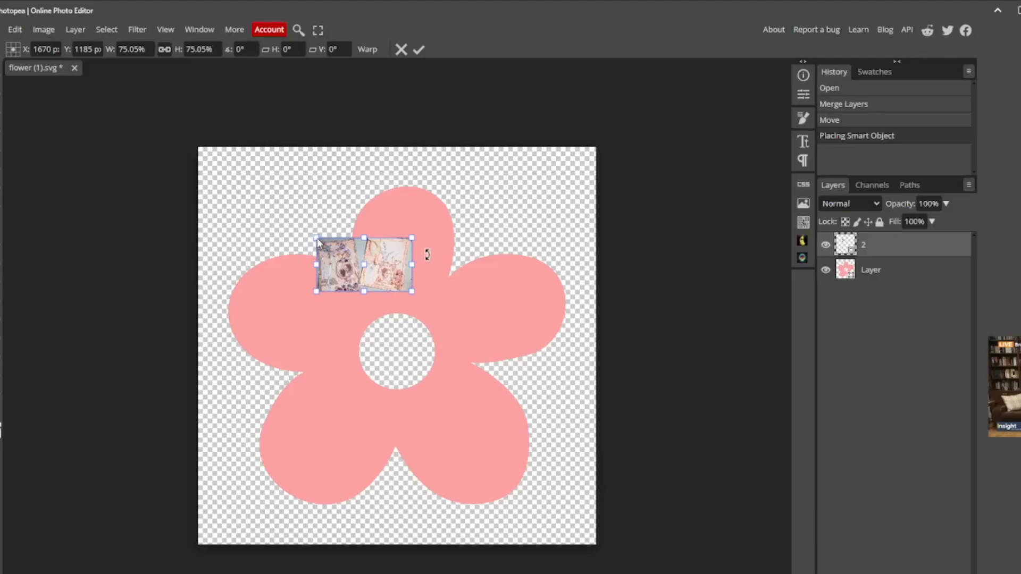
left_click_drag(317, 238, 197, 172)
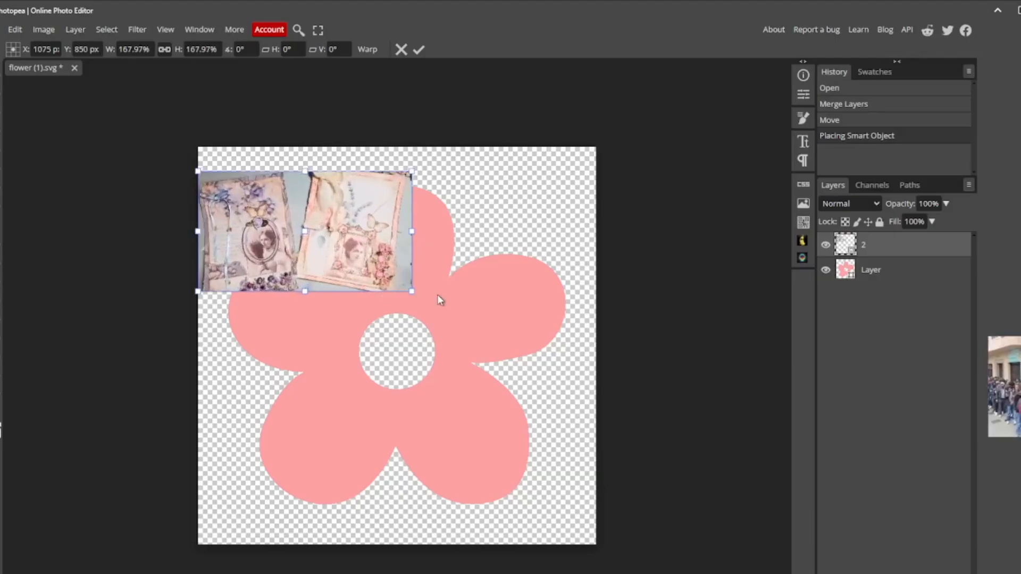
left_click_drag(412, 291, 560, 465)
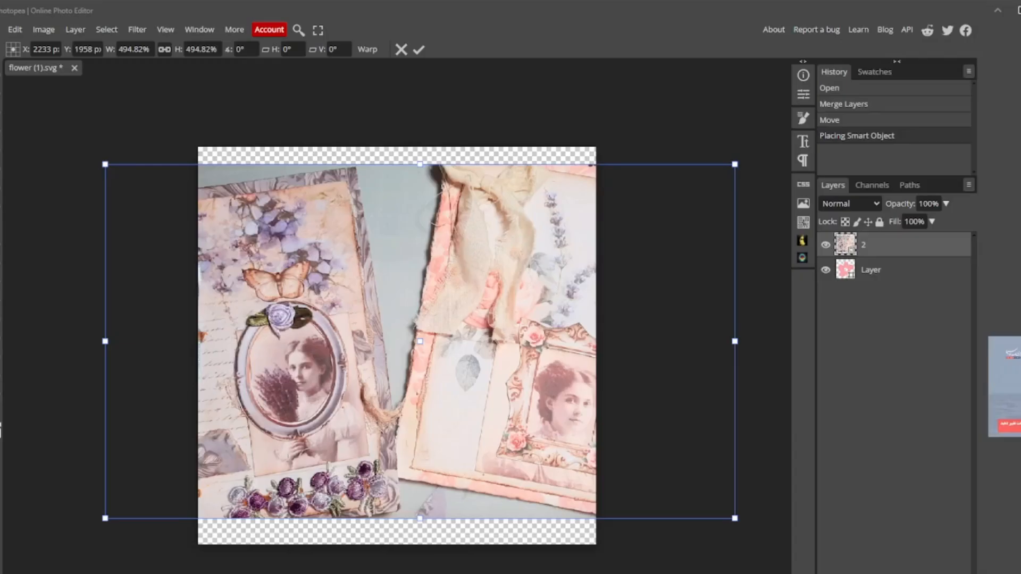
Step: Clip image layer 2 to the flower layer with a clipping mask and save the document as a PSD
right_click(875, 251)
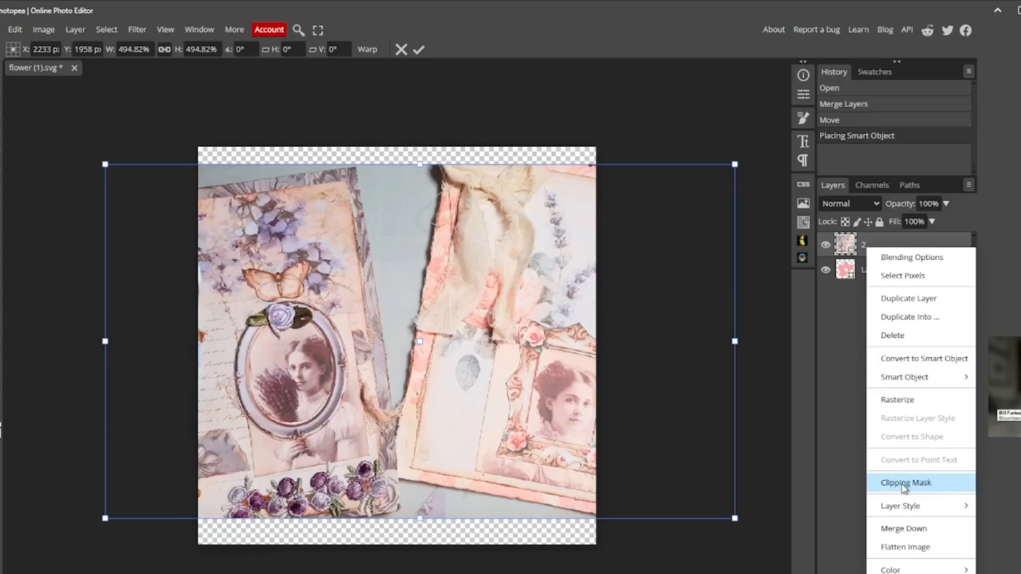
left_click(904, 484)
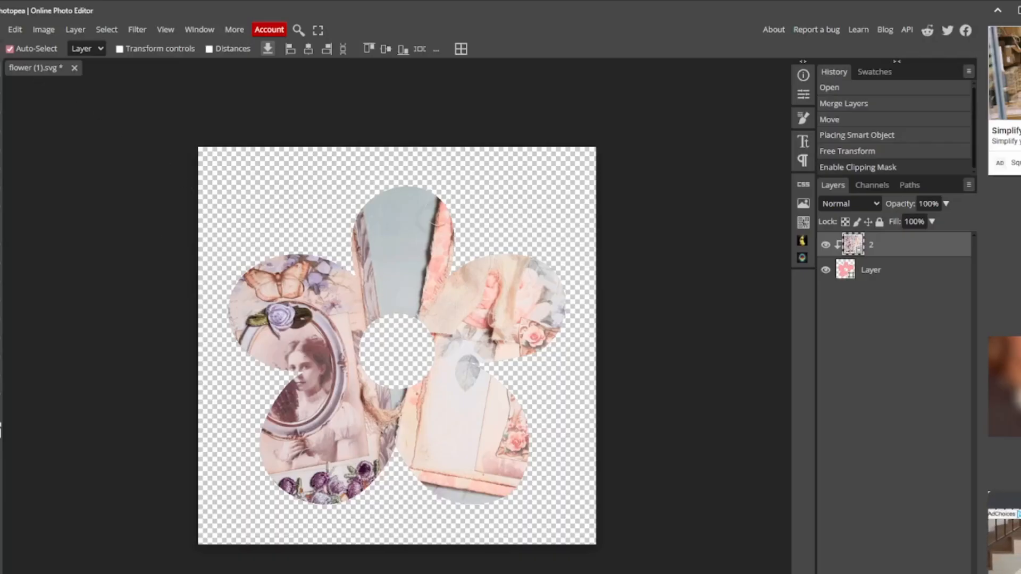
left_click(1, 29)
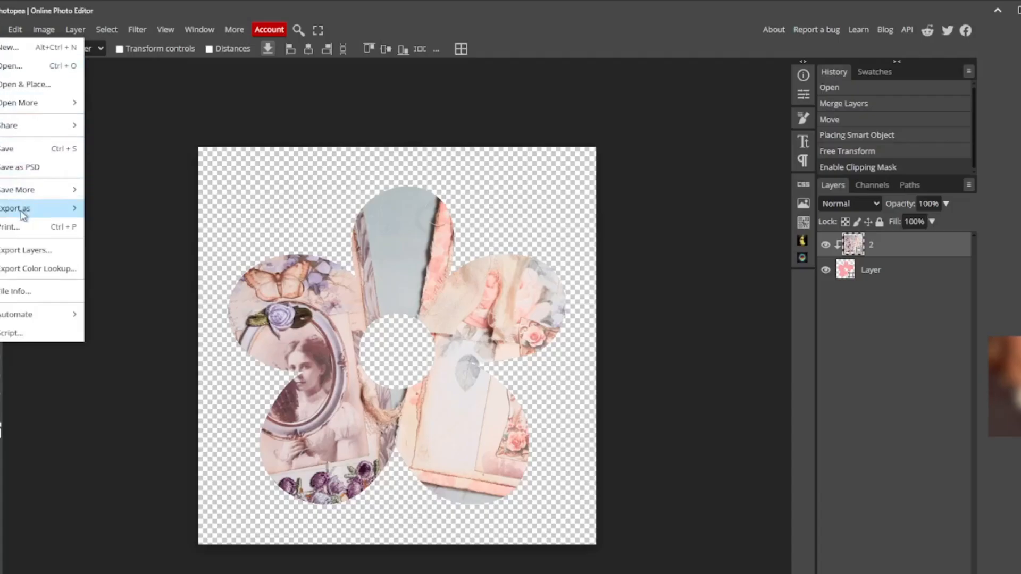
mouse_move(21, 213)
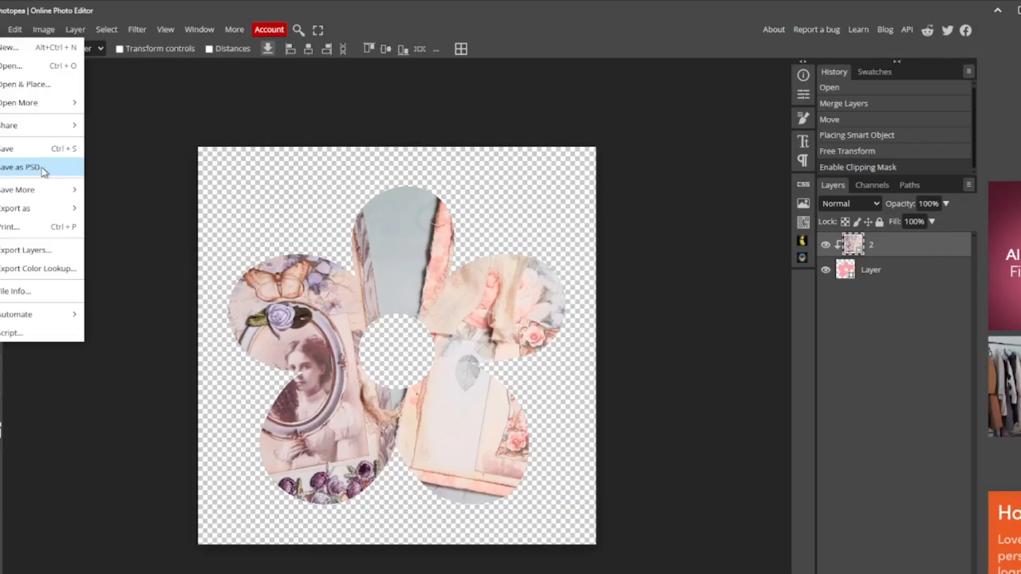
left_click(42, 171)
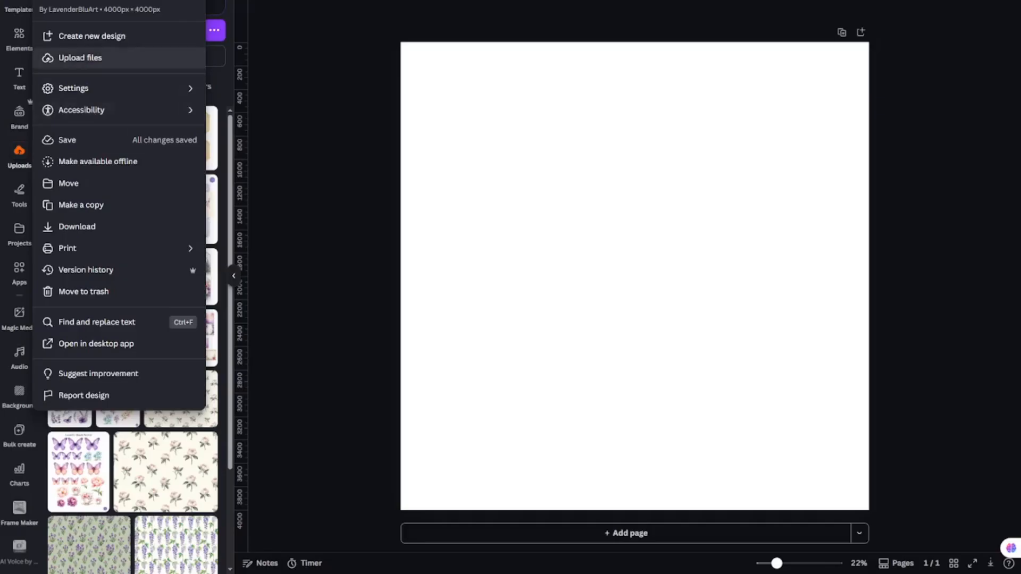
Step: Switch to Canva, upload flower (1).psd and delete the image from its flower frame, keeping the frame itself
left_click(96, 57)
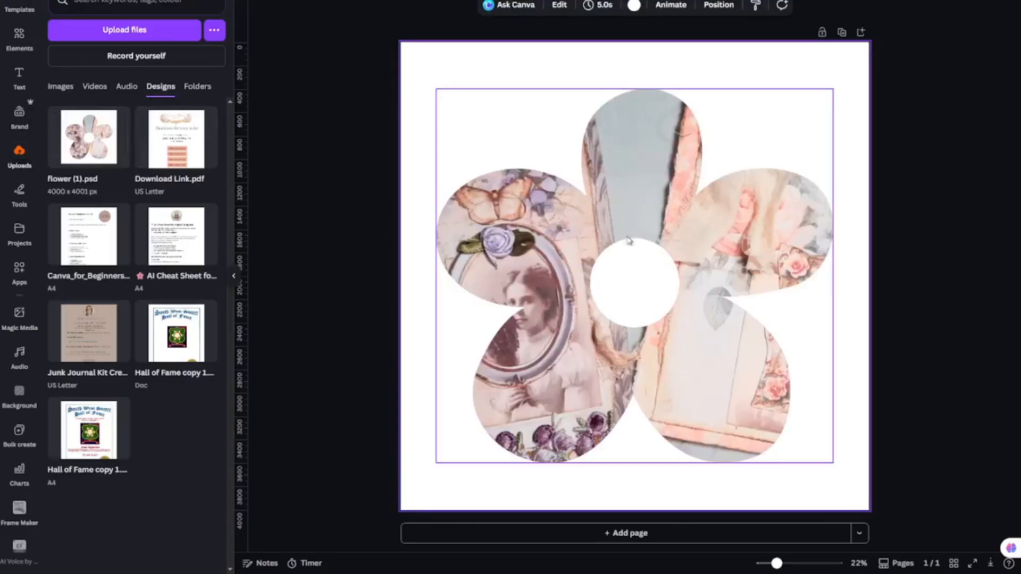
left_click(625, 203)
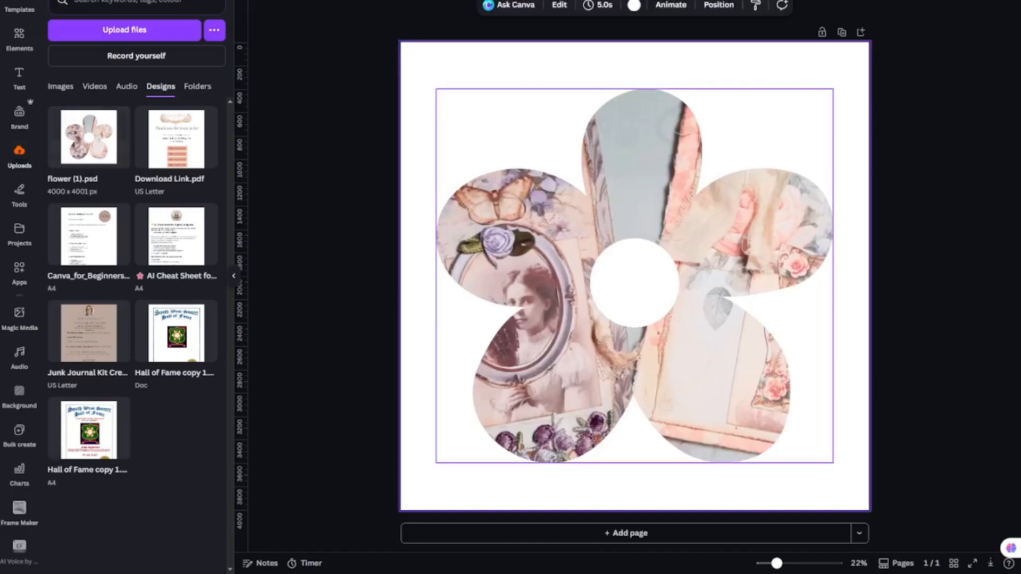
left_click(642, 172)
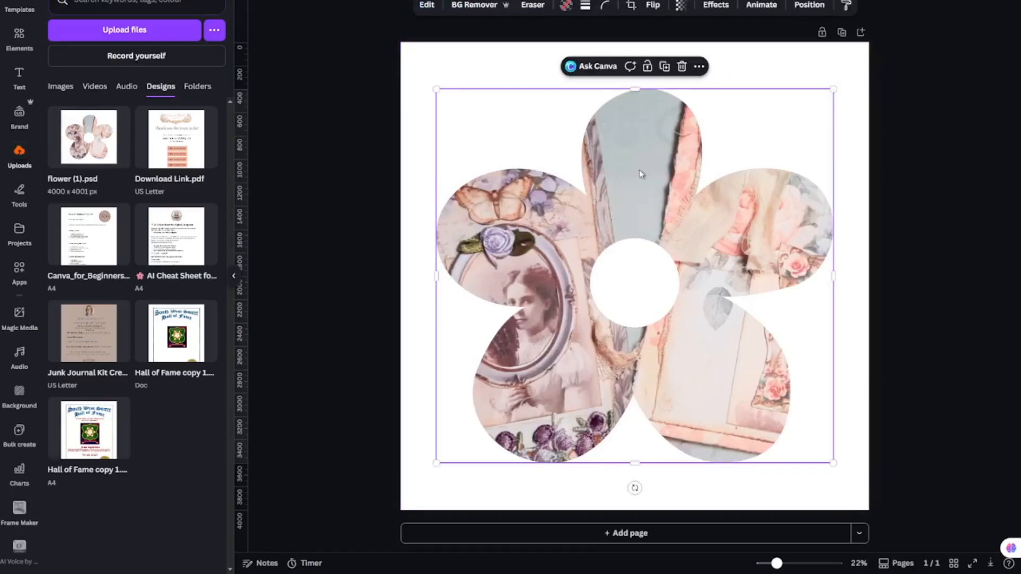
left_click(682, 68)
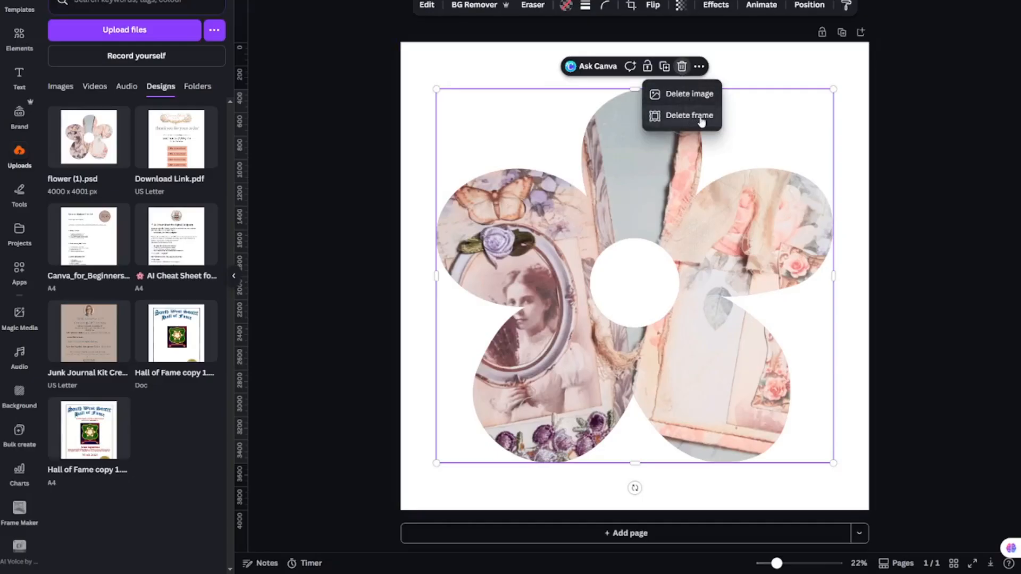
left_click(686, 95)
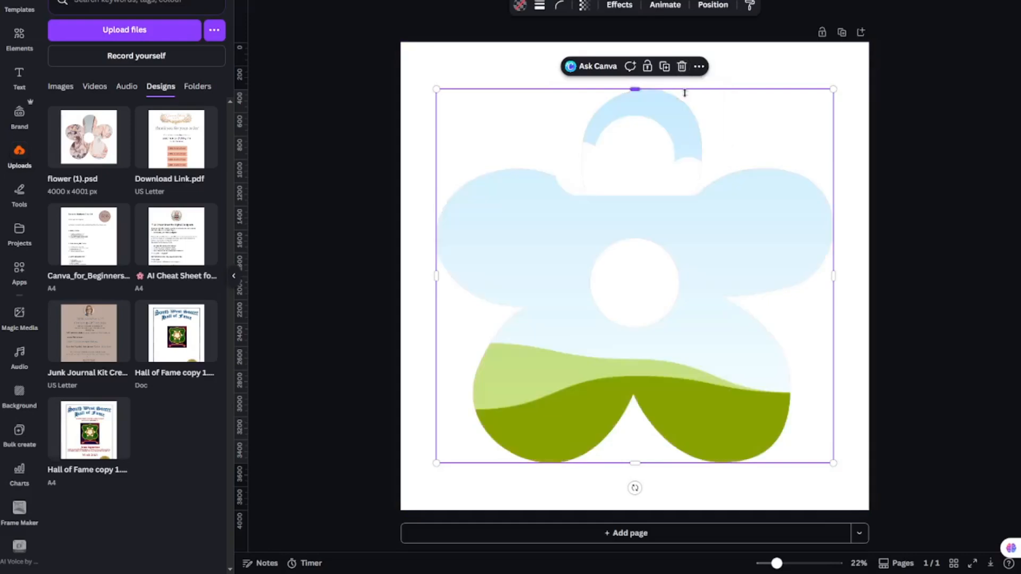
Step: Move the empty frame aside, delete the pink flower shape beneath it and move the frame back near the page's centre
left_click(796, 81)
left_click_drag(673, 196, 567, 207)
left_click(798, 208)
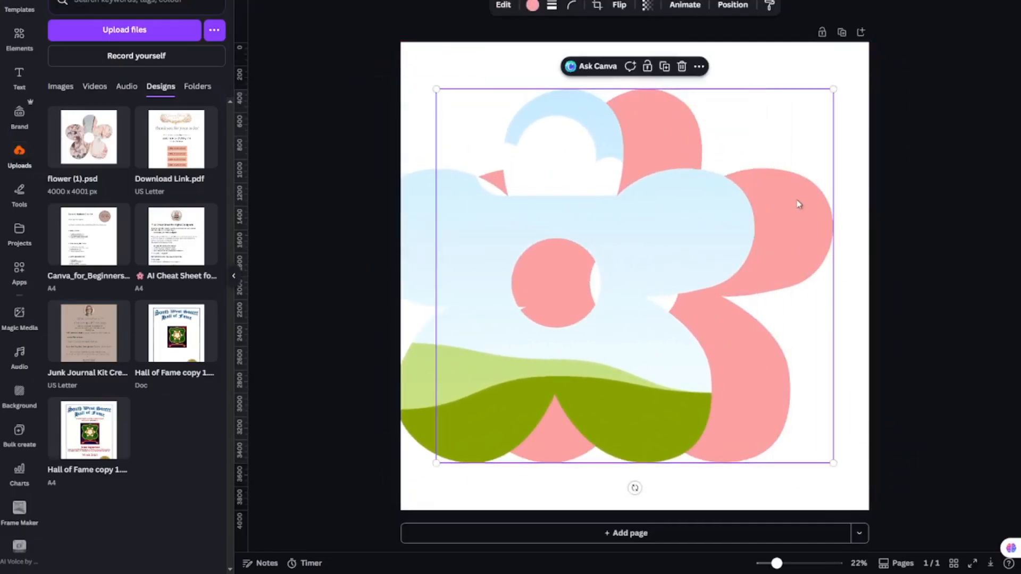
left_click(682, 66)
left_click_drag(677, 159, 700, 222)
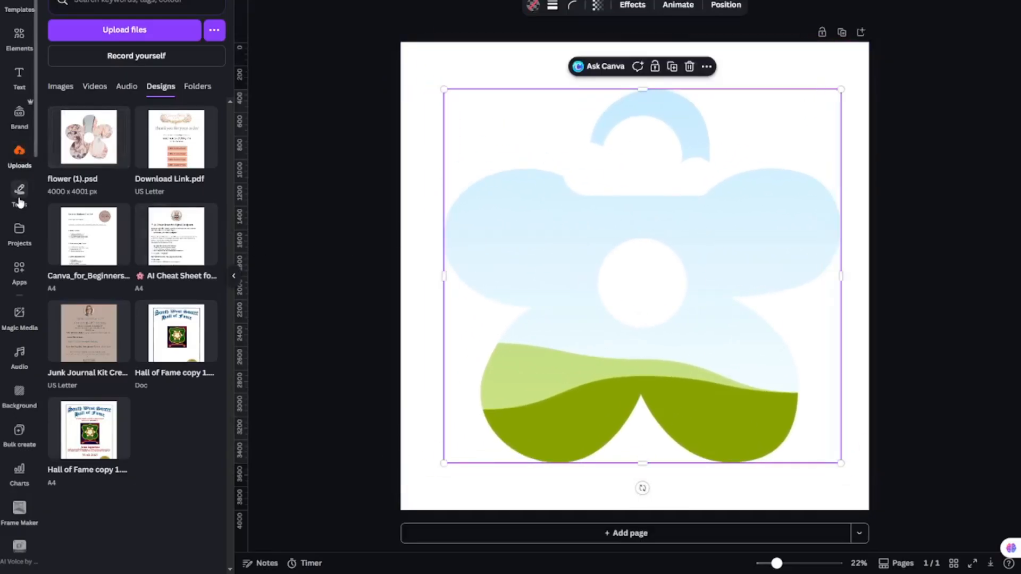
Step: Try filling the flower frame with the pink tulip photo from Elements, and delete the photo from the frame again
left_click(19, 36)
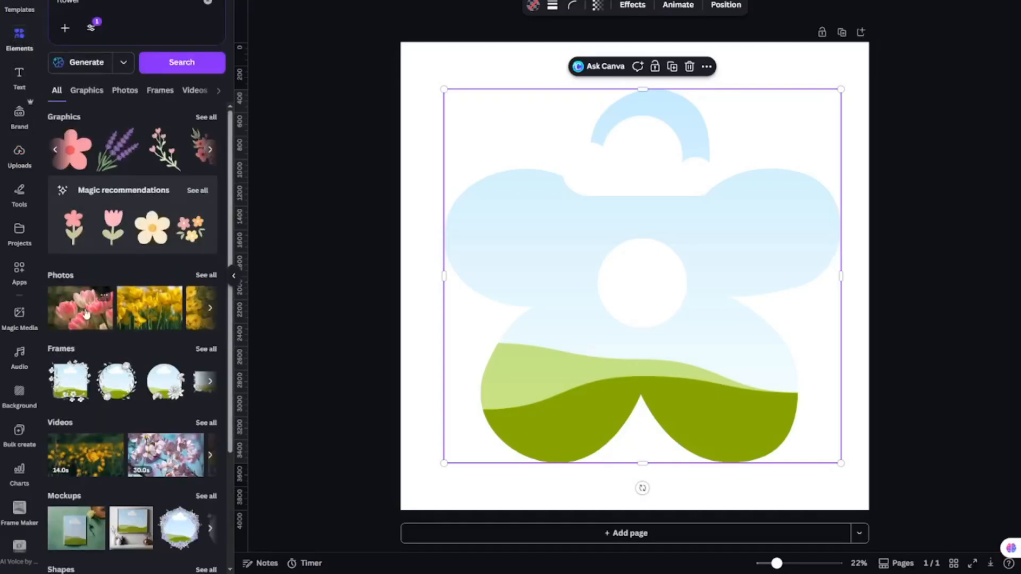
left_click_drag(81, 314, 744, 393)
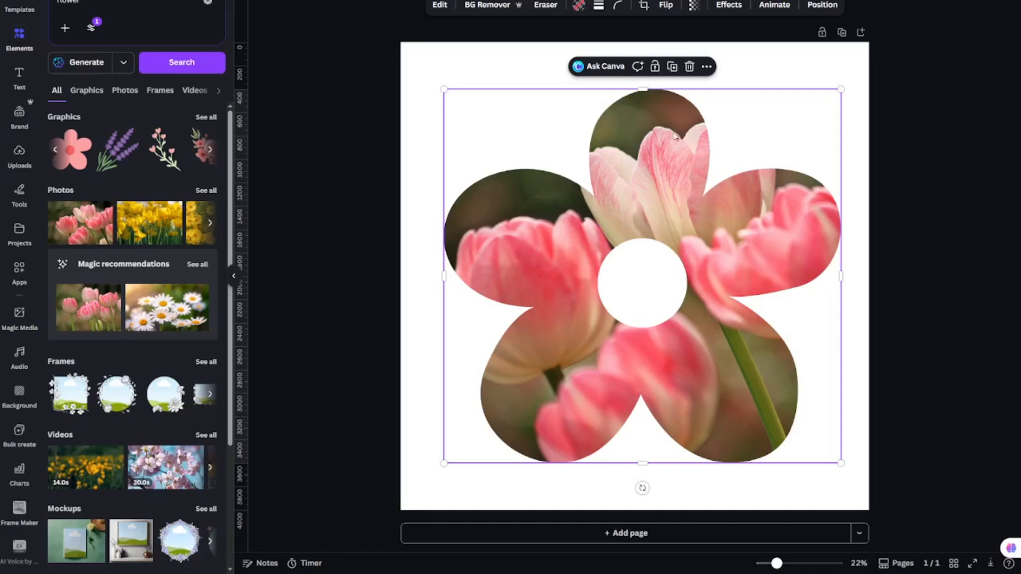
left_click(689, 65)
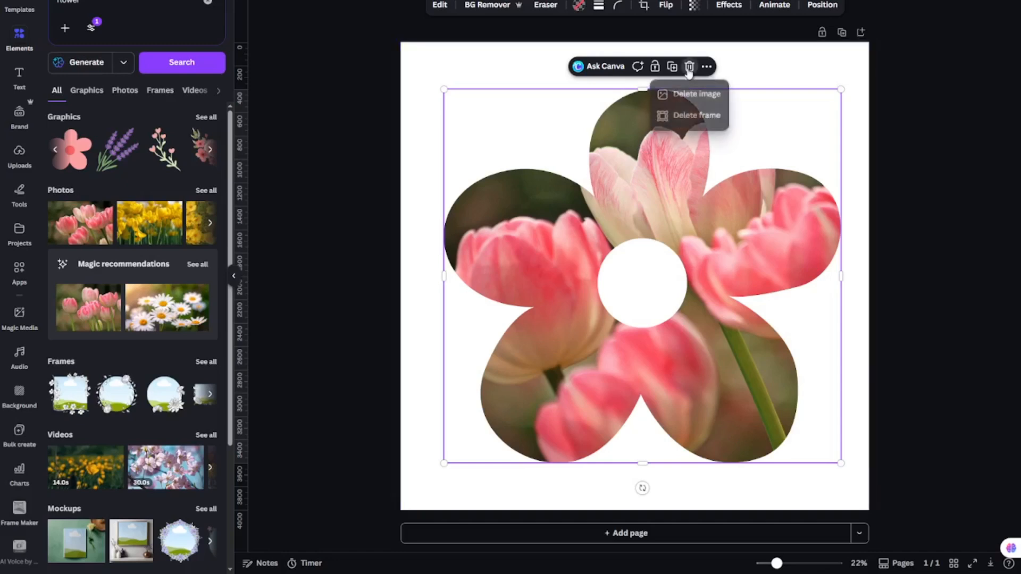
left_click(689, 95)
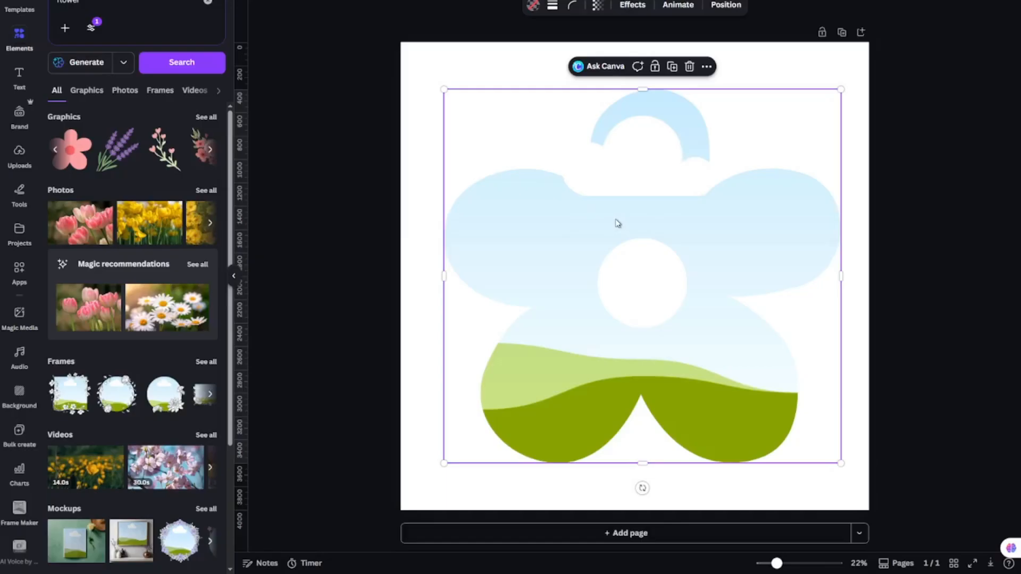
Step: Replace the flower search in Elements with a search for "pattern overlay"
left_click(208, 2)
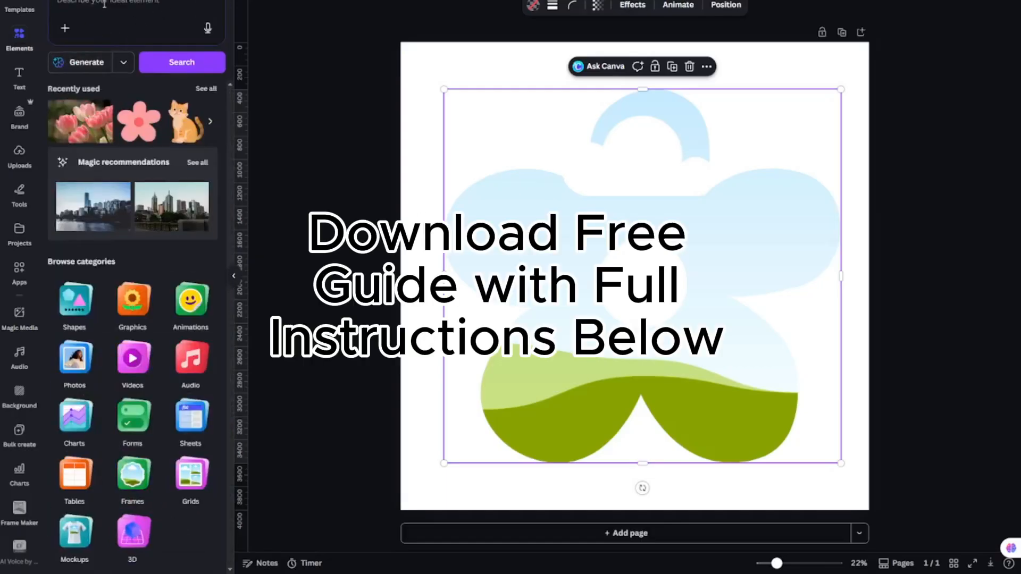
left_click(106, 4)
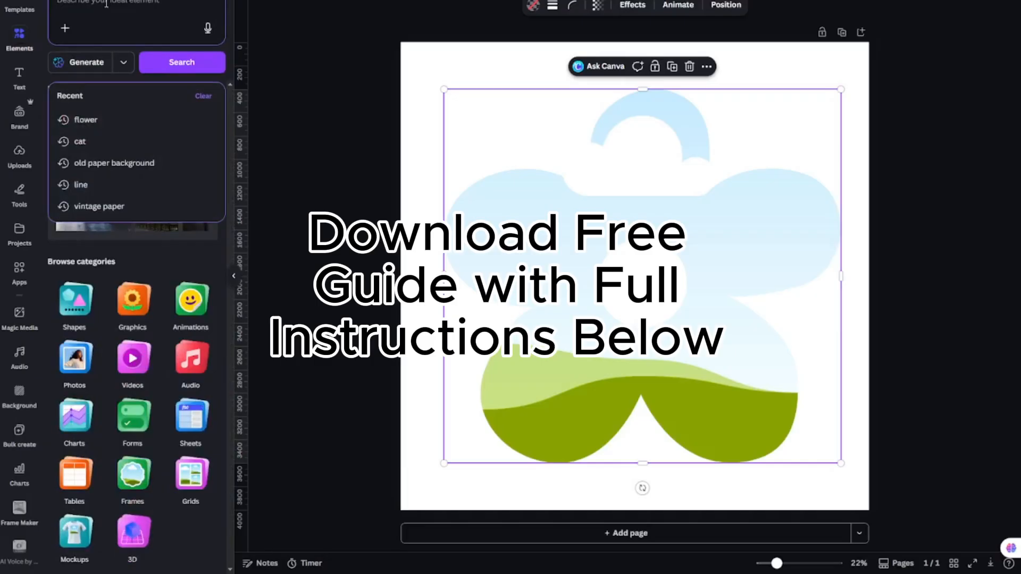
type("rn")
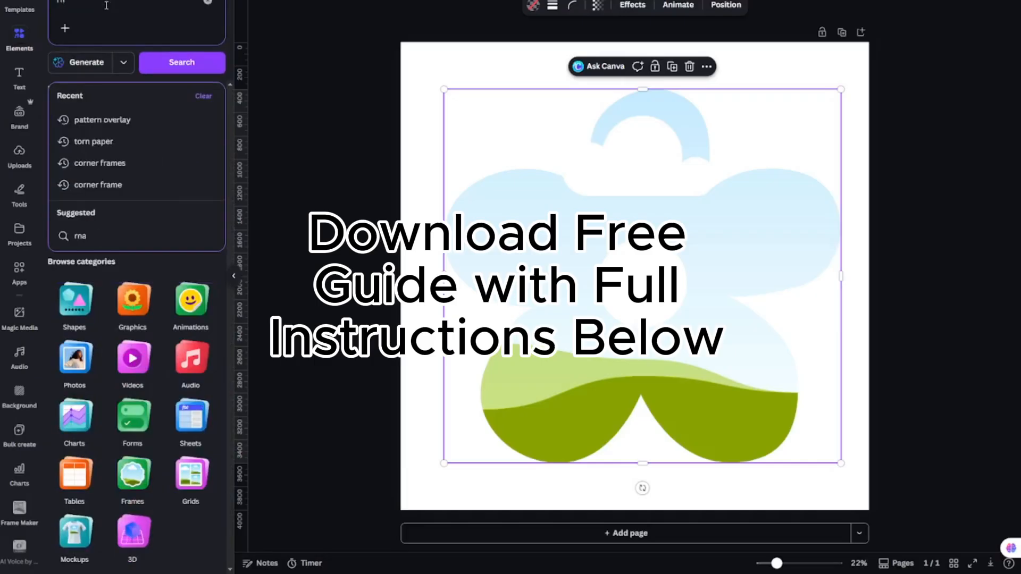
left_click(123, 120)
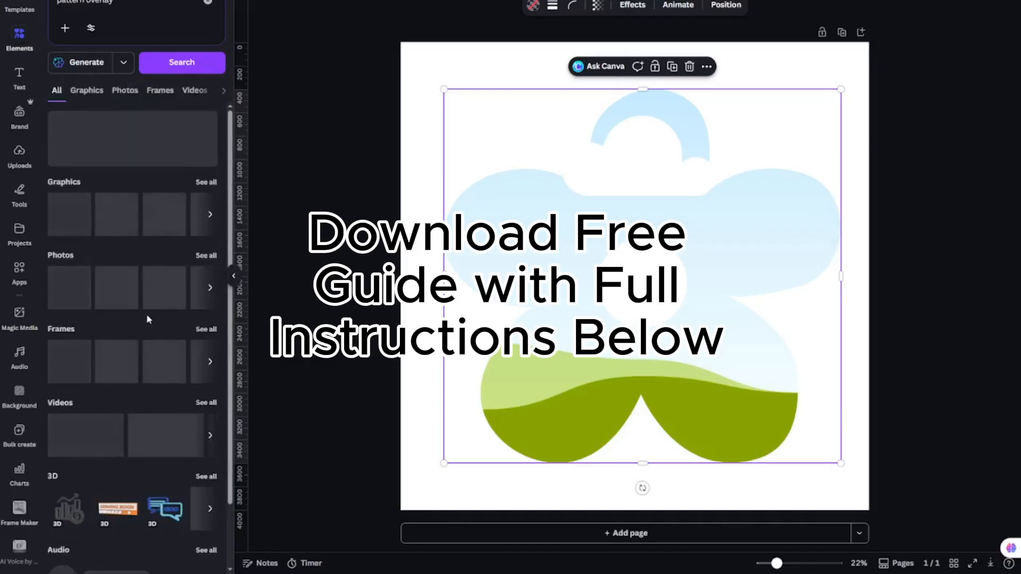
Step: Limit the search results to graphics and drop the pink-and-blue checked pattern onto the flower frame
scroll(141, 306, "down", 2)
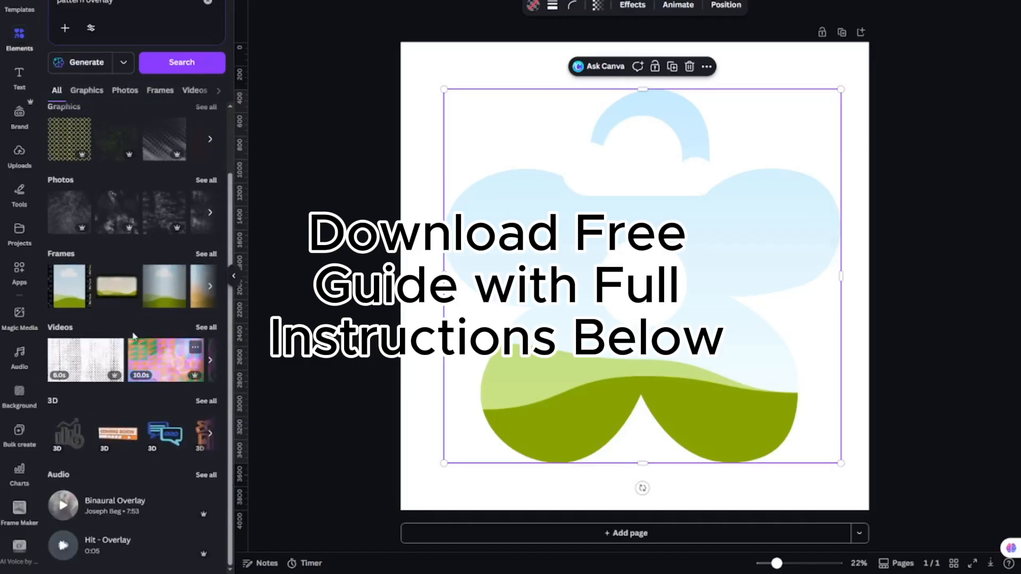
left_click(96, 91)
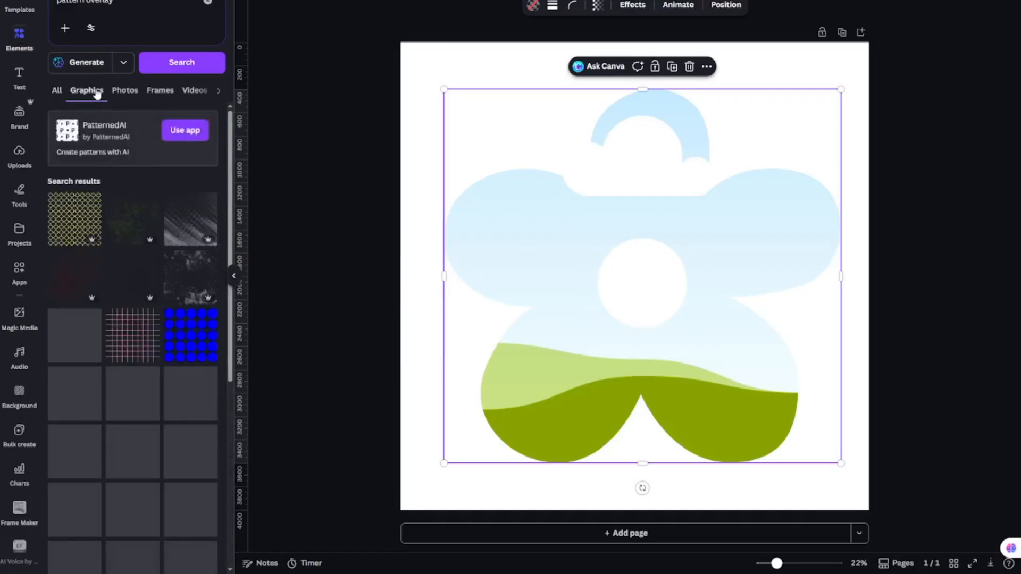
scroll(132, 307, "down", 10)
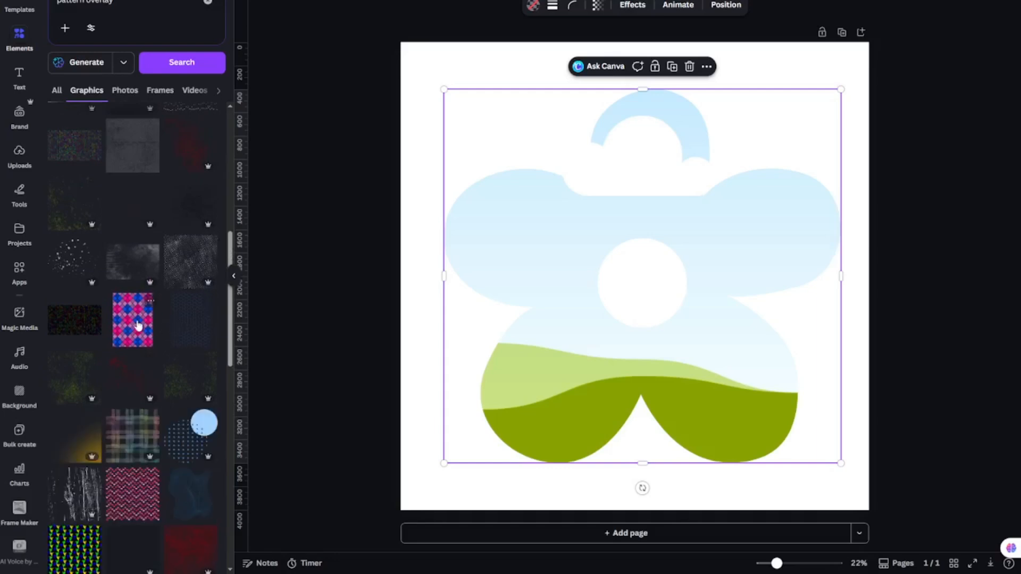
left_click_drag(131, 324, 624, 242)
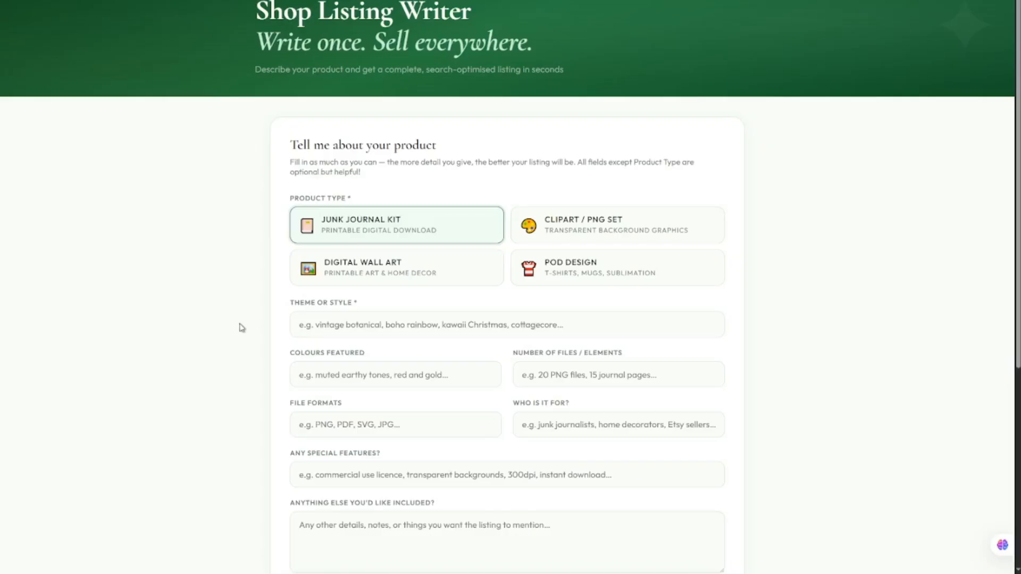
Step: Examine the product form on the Shop Listing Writer page, from the product types to the extra details field
scroll(249, 331, "down", 2)
scroll(250, 331, "down", 1)
scroll(249, 331, "up", 3)
scroll(250, 330, "down", 2)
scroll(249, 331, "up", 1)
scroll(250, 330, "down", 1)
scroll(250, 331, "up", 2)
scroll(250, 331, "down", 2)
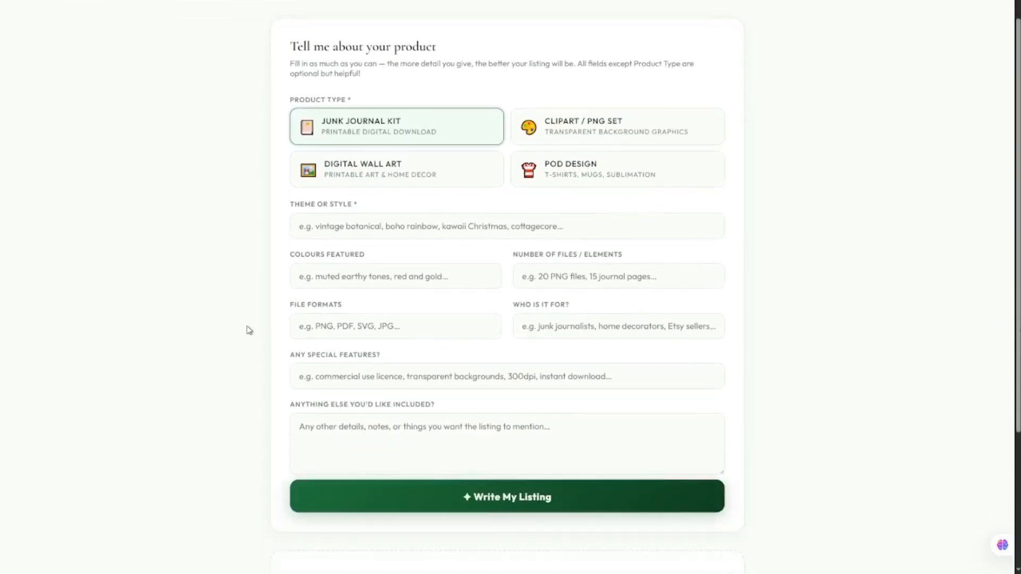
scroll(249, 331, "up", 2)
scroll(249, 331, "down", 1)
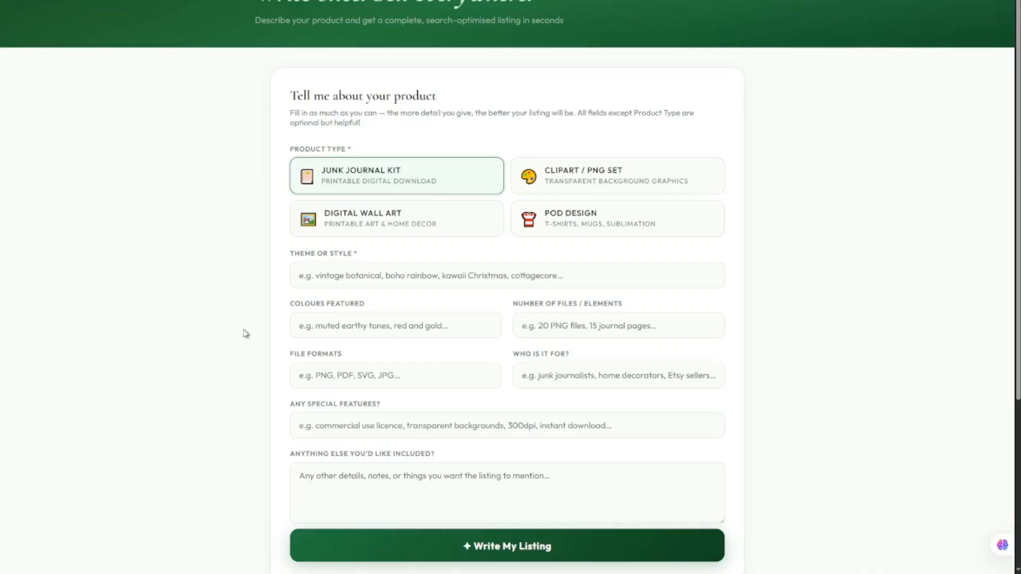
scroll(245, 333, "up", 1)
scroll(244, 332, "down", 3)
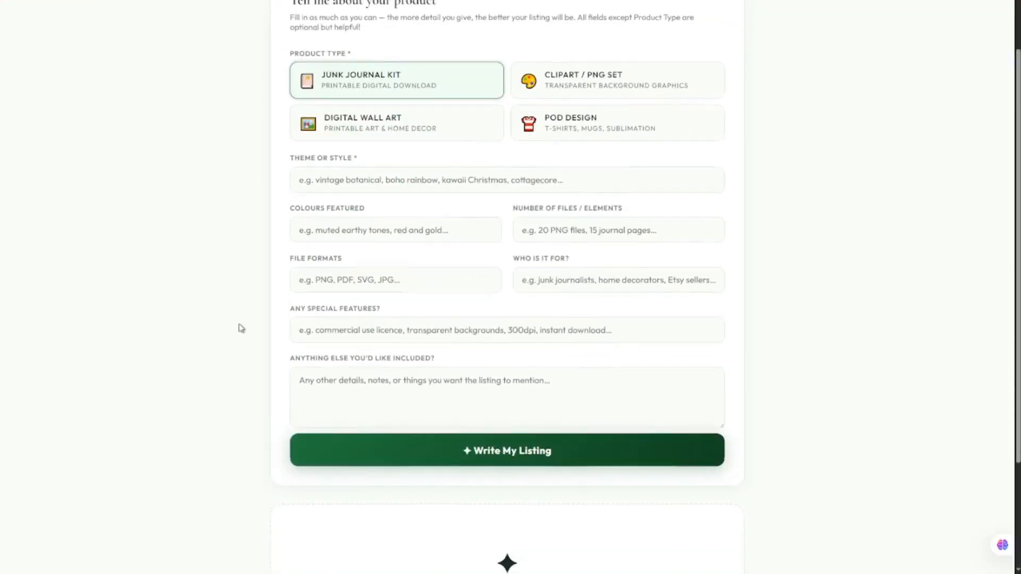
scroll(241, 328, "up", 3)
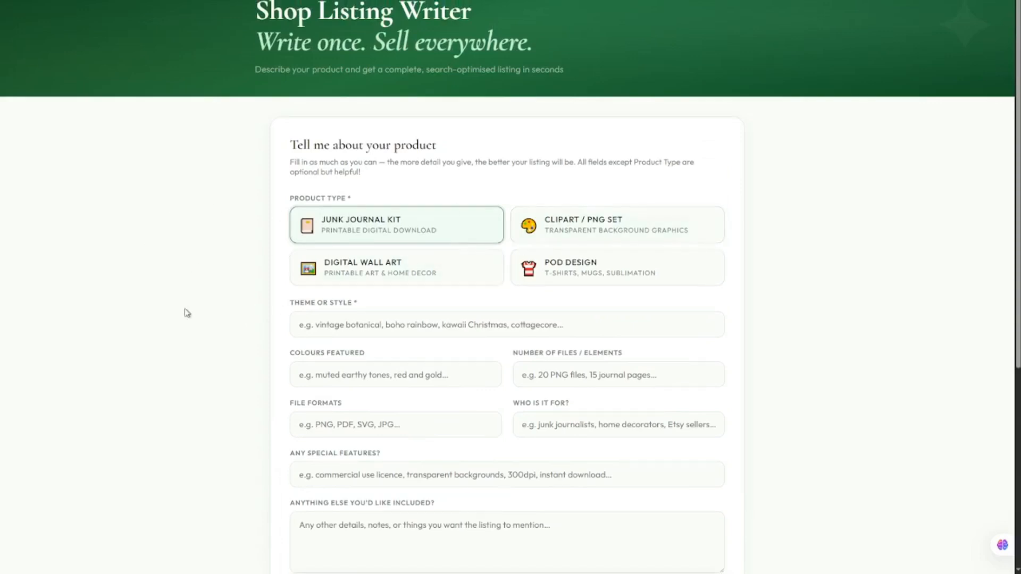
scroll(237, 330, "down", 1)
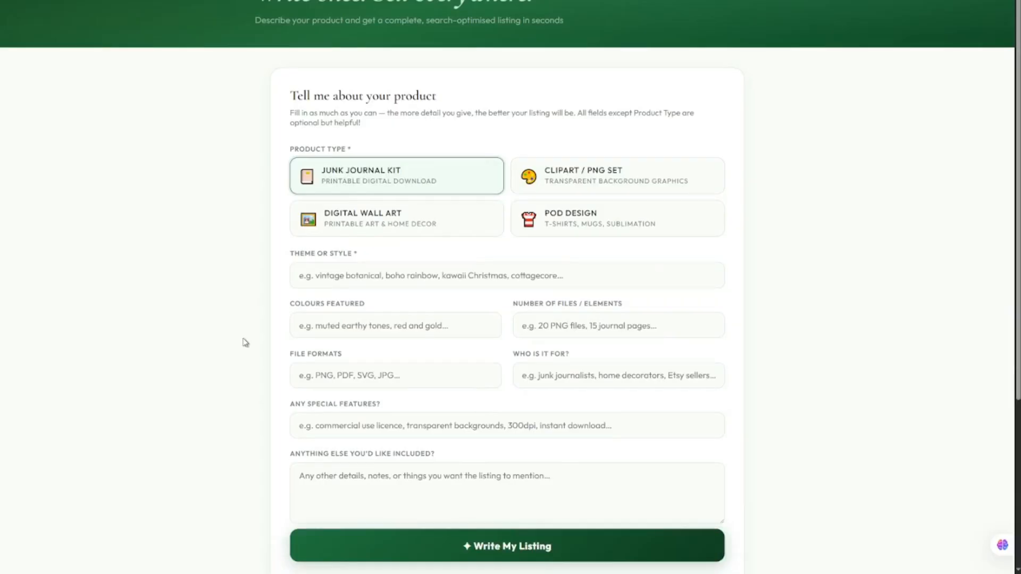
scroll(245, 342, "up", 1)
scroll(245, 342, "down", 2)
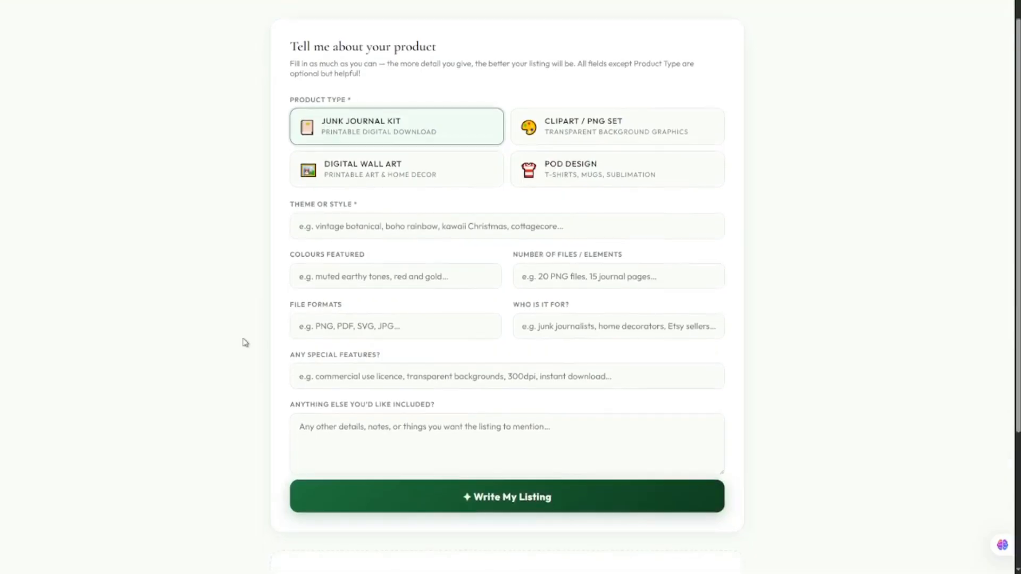
Step: Choose Clipart / PNG Set as the product type in the Shop Listing Writer form
scroll(245, 342, "up", 2)
scroll(246, 342, "down", 1)
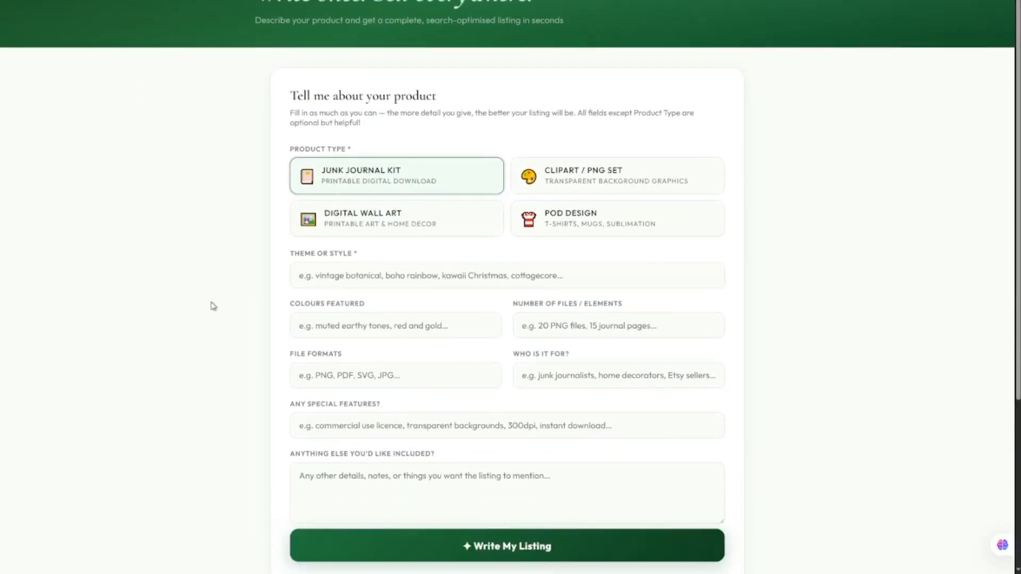
scroll(237, 365, "up", 1)
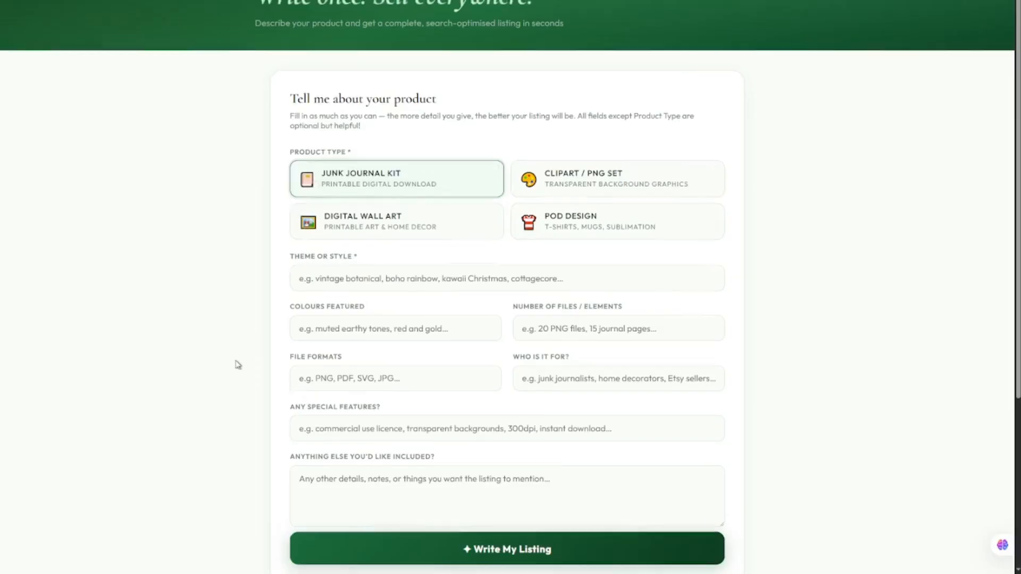
scroll(238, 365, "down", 3)
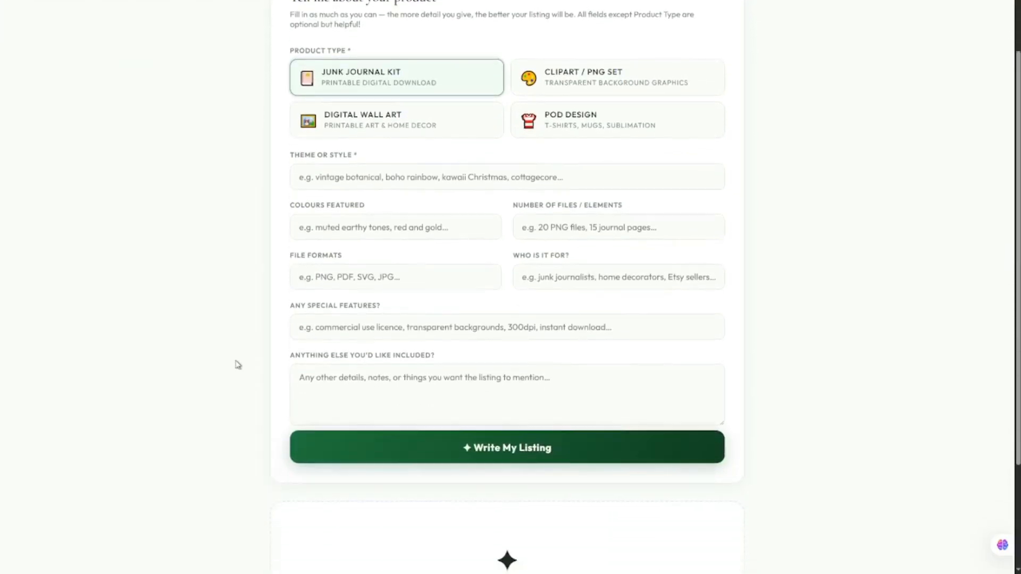
scroll(237, 365, "up", 3)
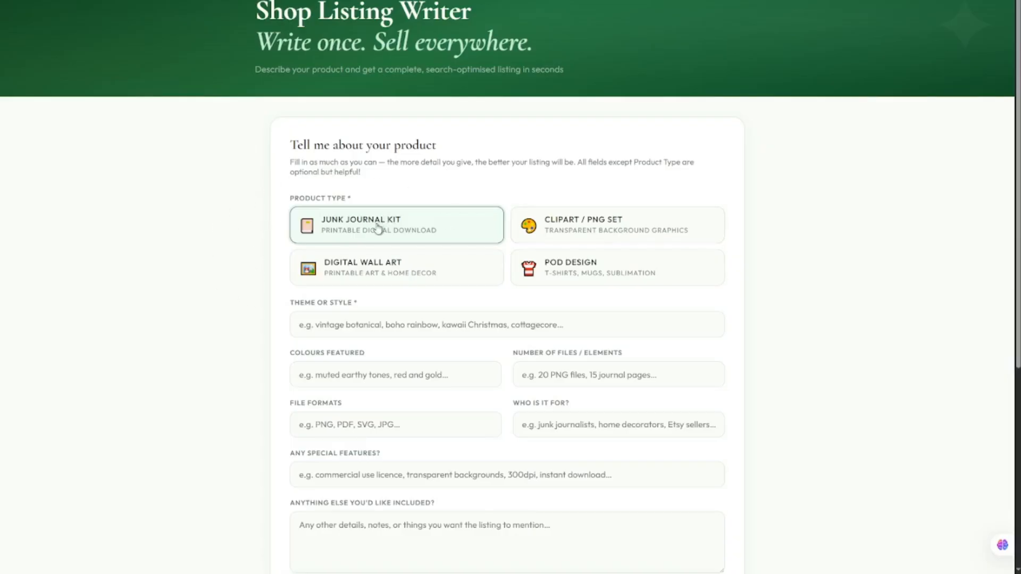
left_click(371, 269)
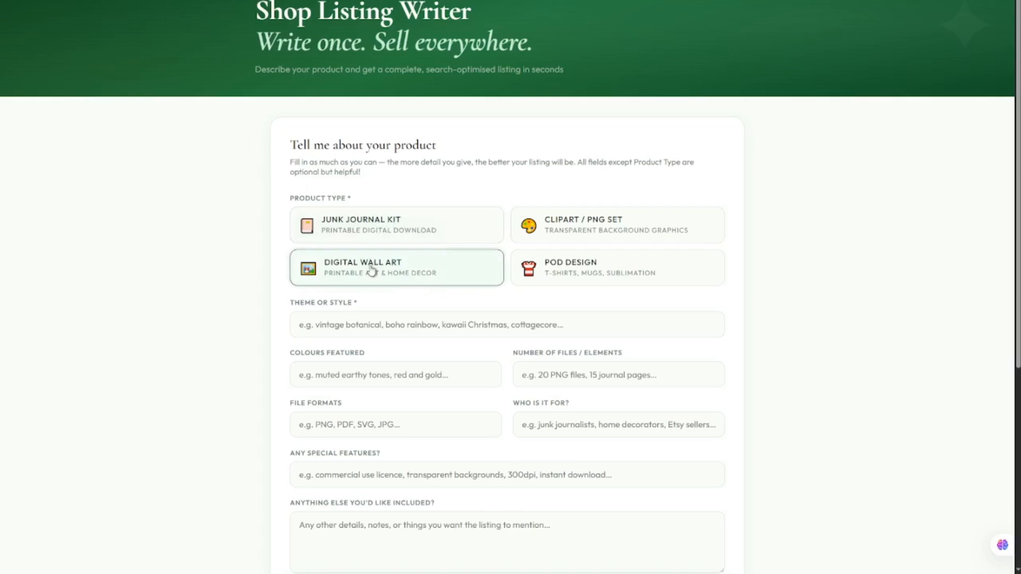
left_click(573, 227)
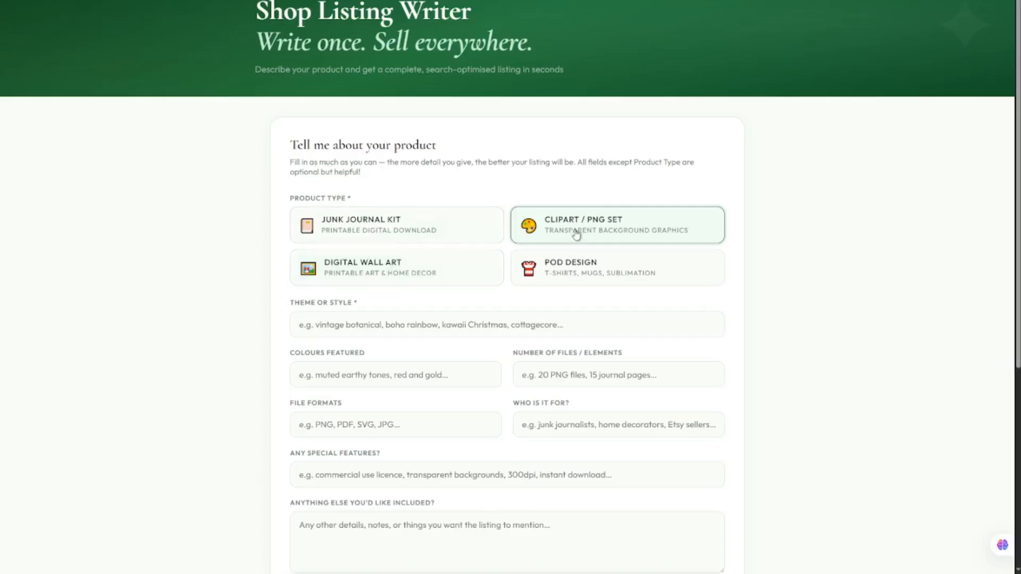
Step: Enter "1950s paper doll clipart" as the product's theme or style
scroll(271, 342, "down", 2)
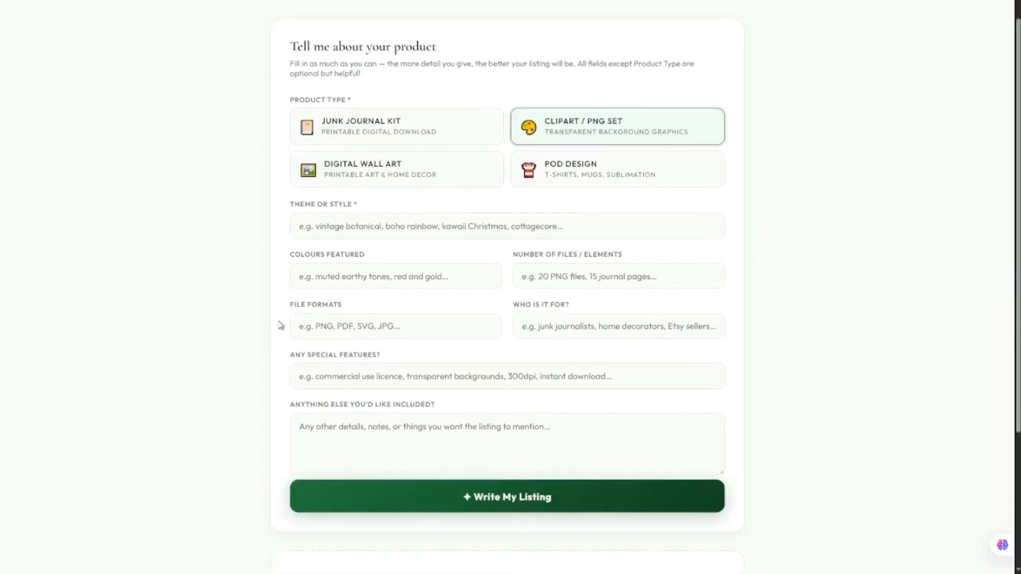
left_click(361, 224)
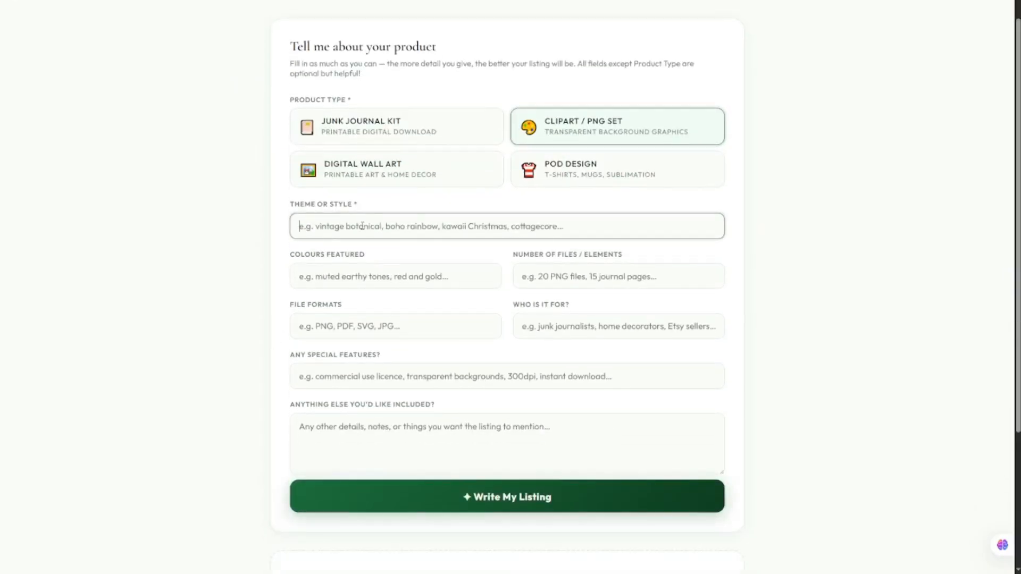
type("P")
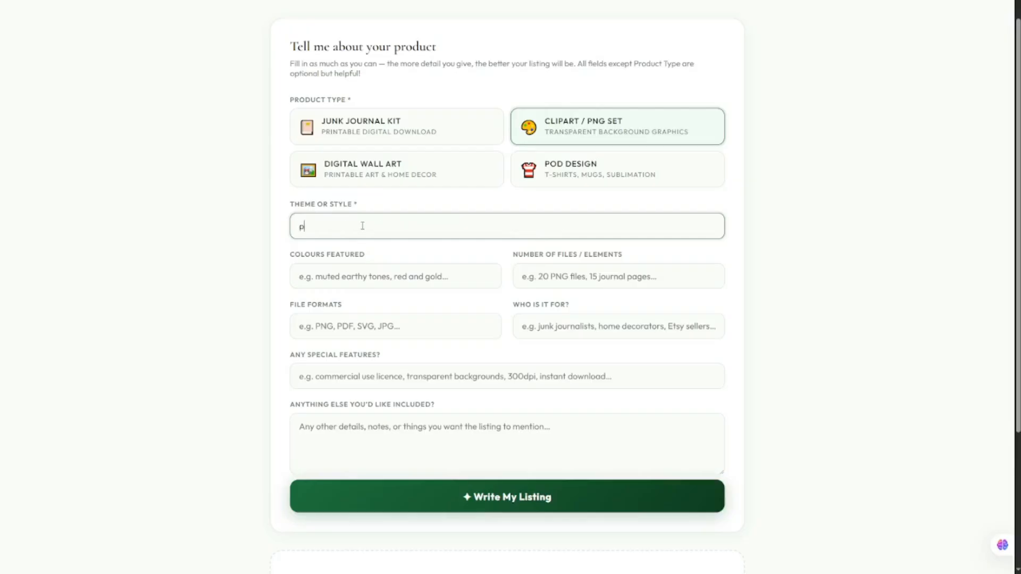
key("BackSpace")
type("1950s paper doll clipart")
Step: Enter "bright" as the colours featured and "20 png" as the number of files
left_click(396, 256)
left_click(350, 276)
type("bright")
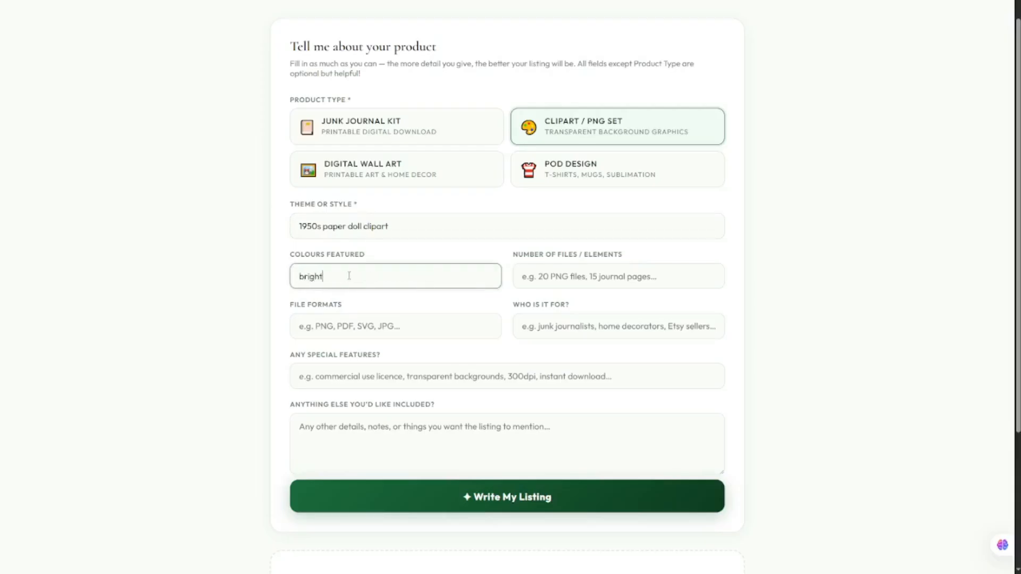
left_click(566, 277)
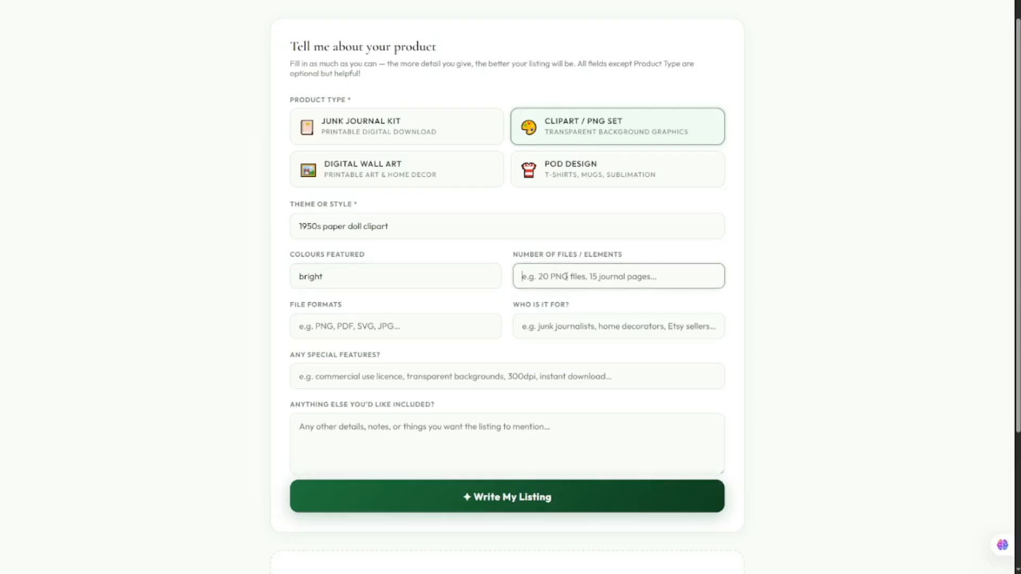
type("20 png")
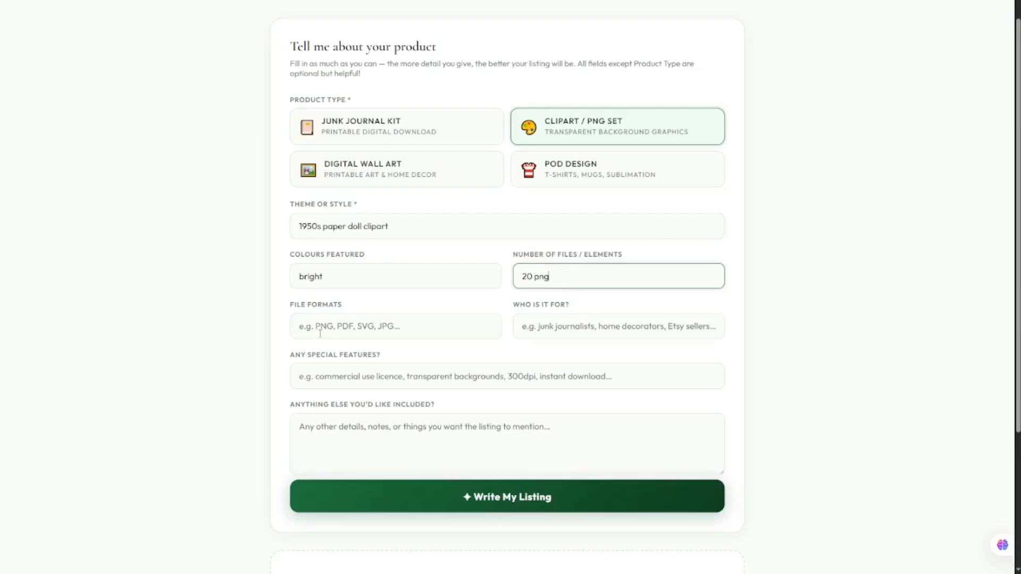
Step: Set the file format to "png" and the target audience to "digital designers, crafters, etsy sellers"
left_click(342, 326)
type("png")
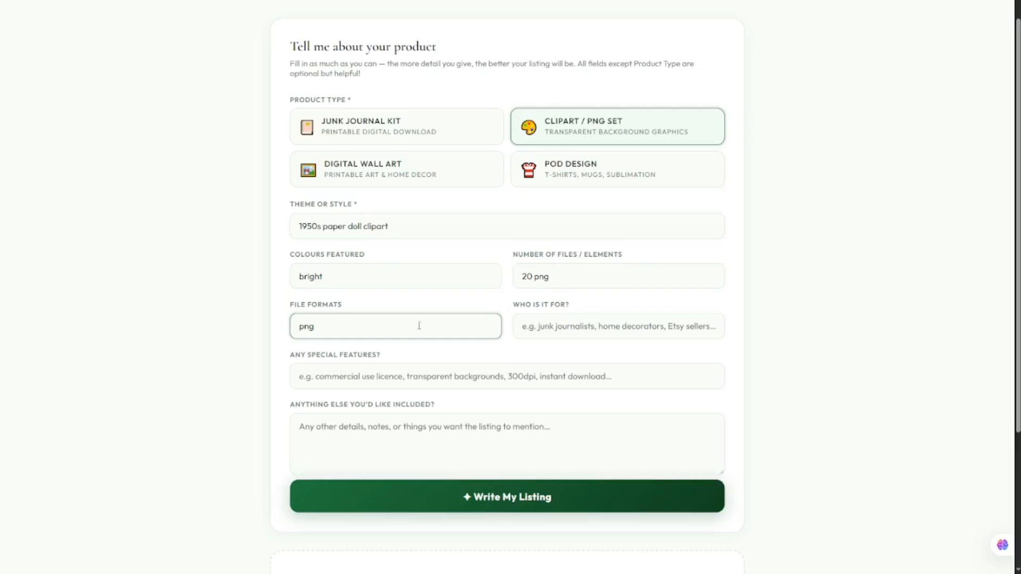
left_click(560, 331)
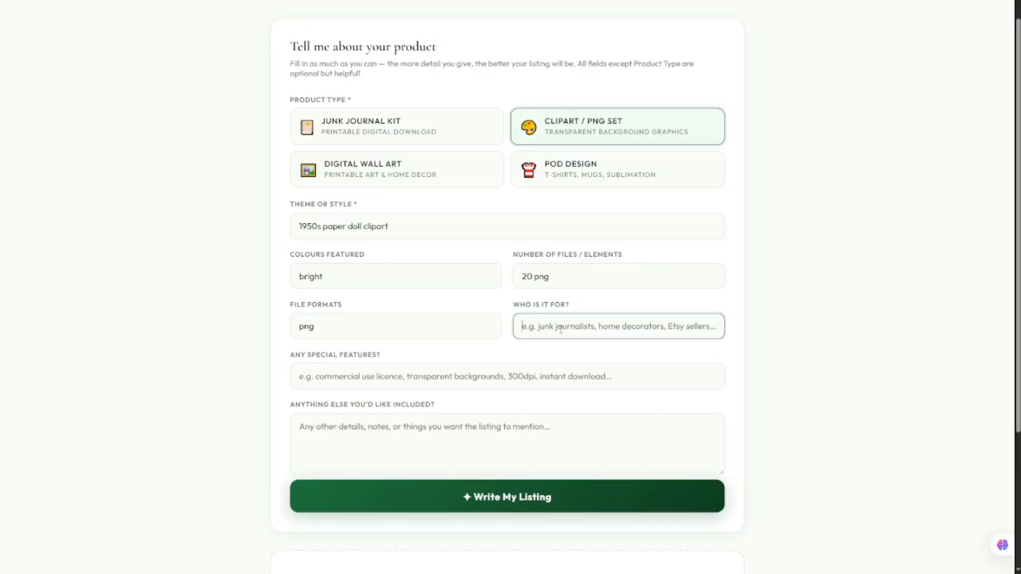
type("digital designers, crafters, ets")
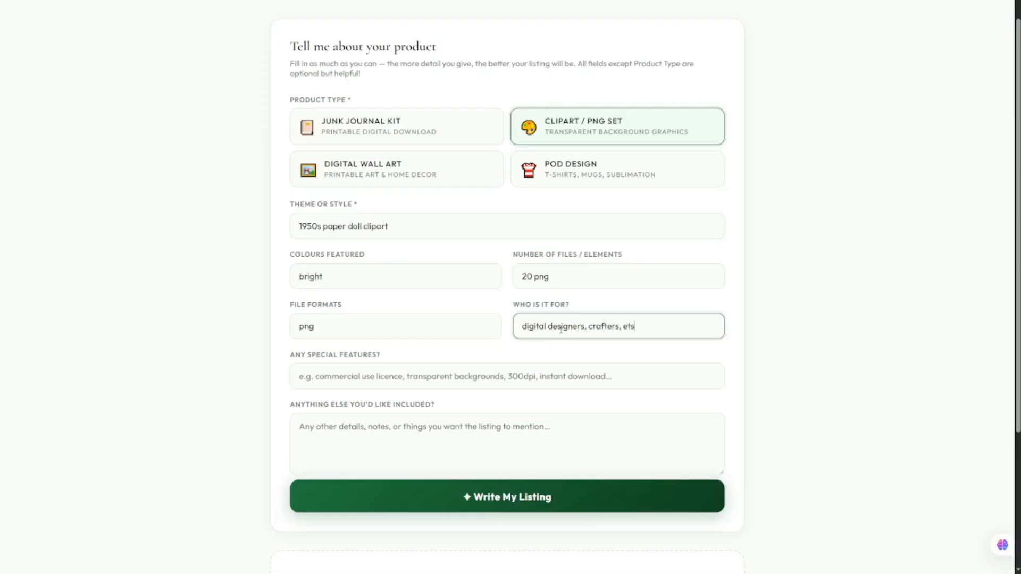
type("ellers")
Step: Enter "commercial use" as the special feature, leave the extra details empty, and generate the listing
scroll(460, 330, "down", 2)
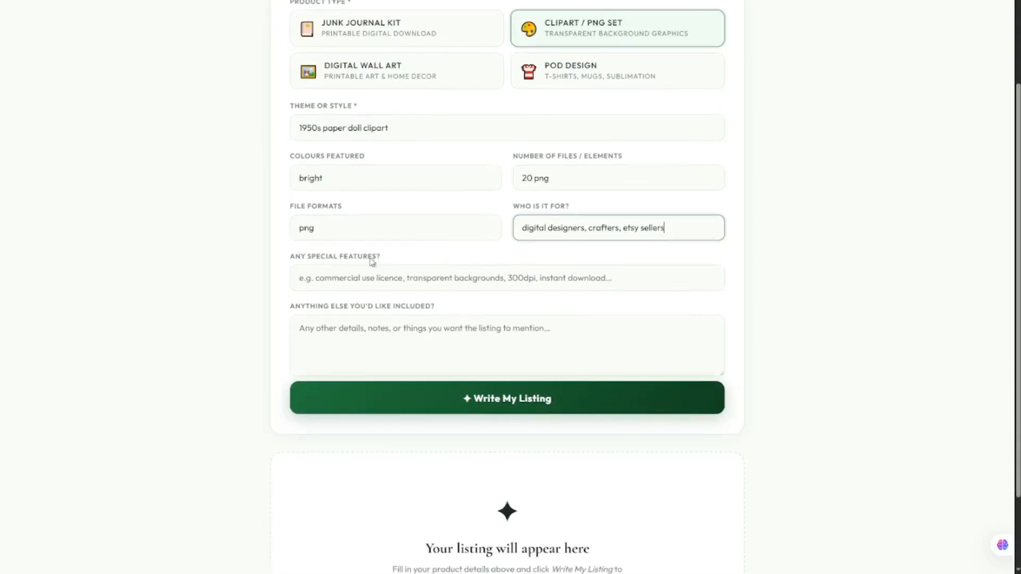
left_click(367, 280)
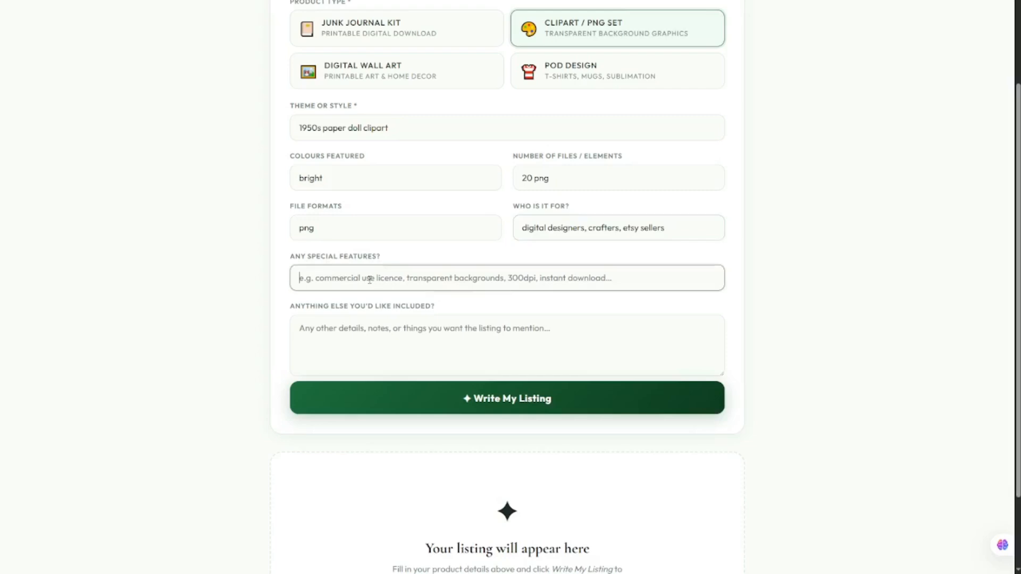
type("commercial use")
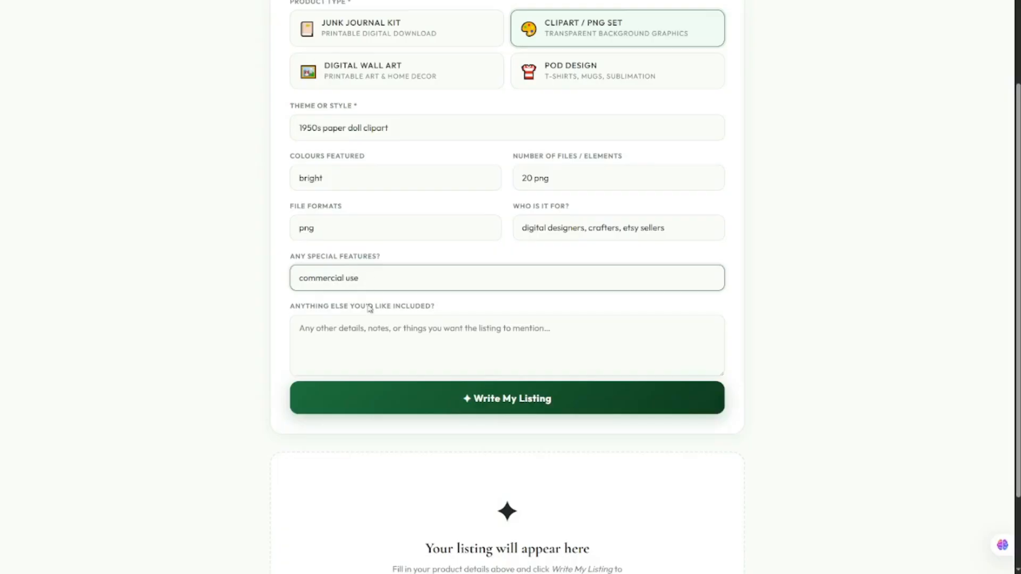
left_click(417, 330)
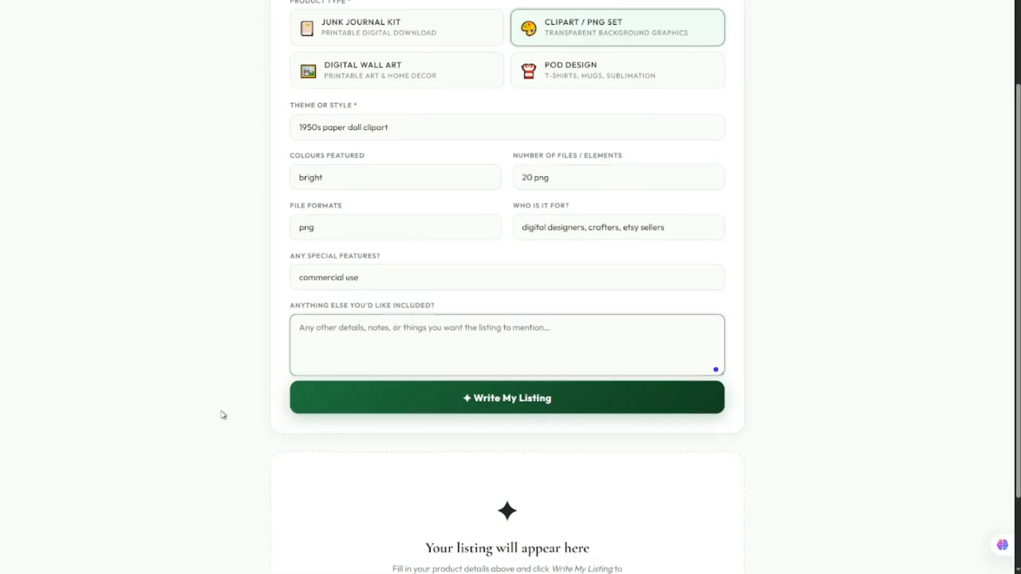
scroll(223, 413, "down", 2)
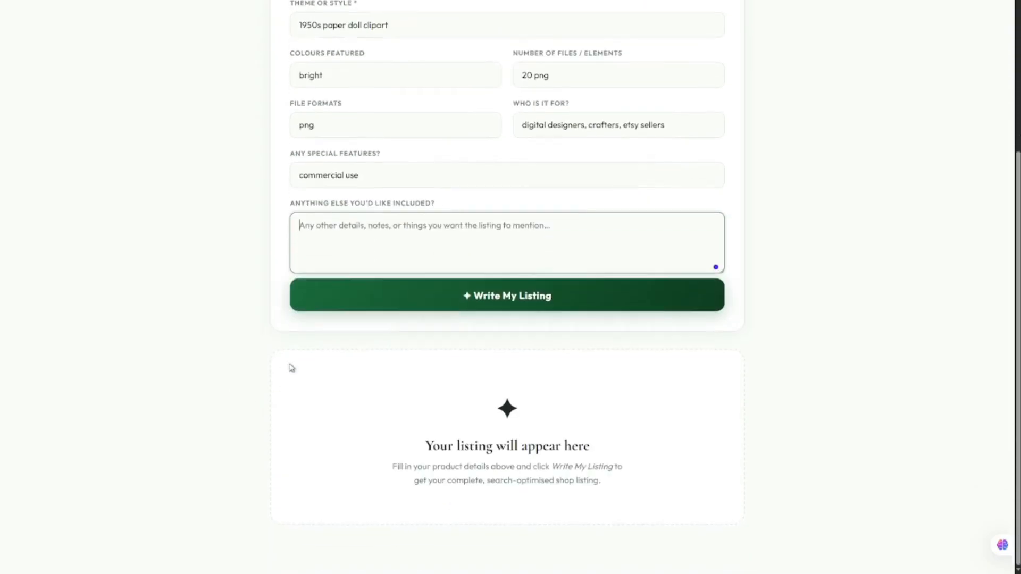
left_click(481, 300)
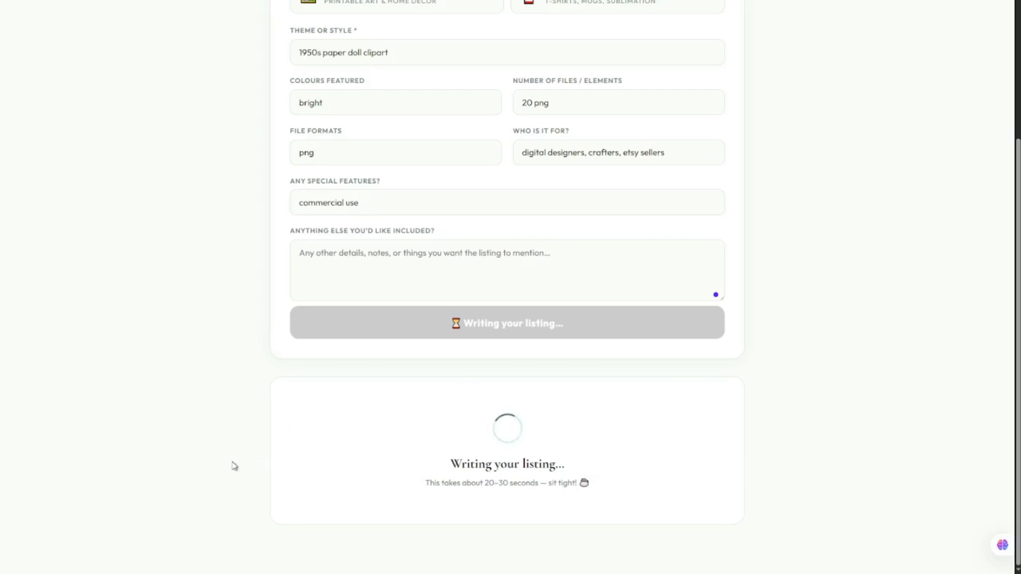
Step: Copy the title of the generated 1950s paper doll clipart listing, and copy its description
scroll(222, 427, "up", 8)
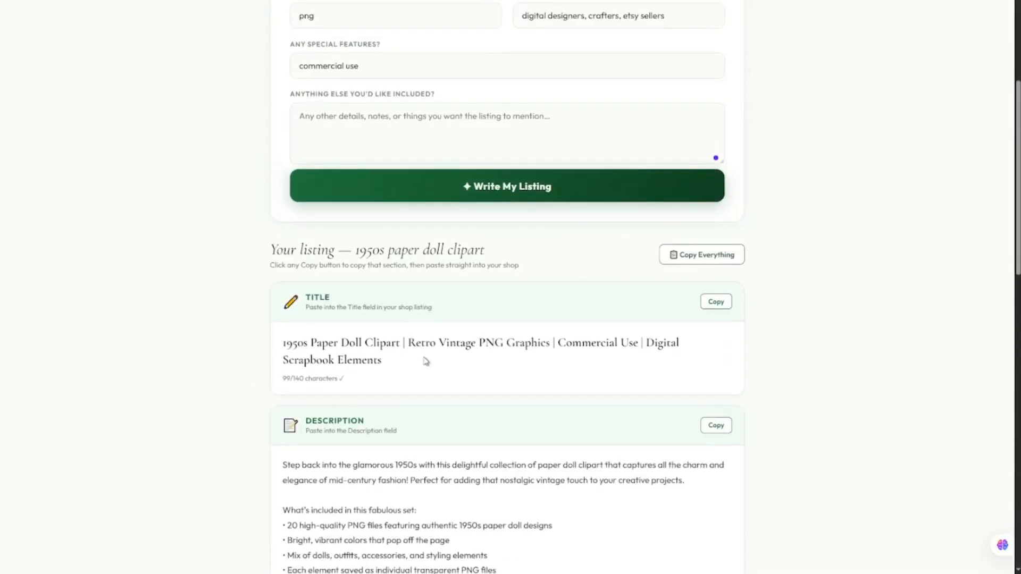
left_click(716, 303)
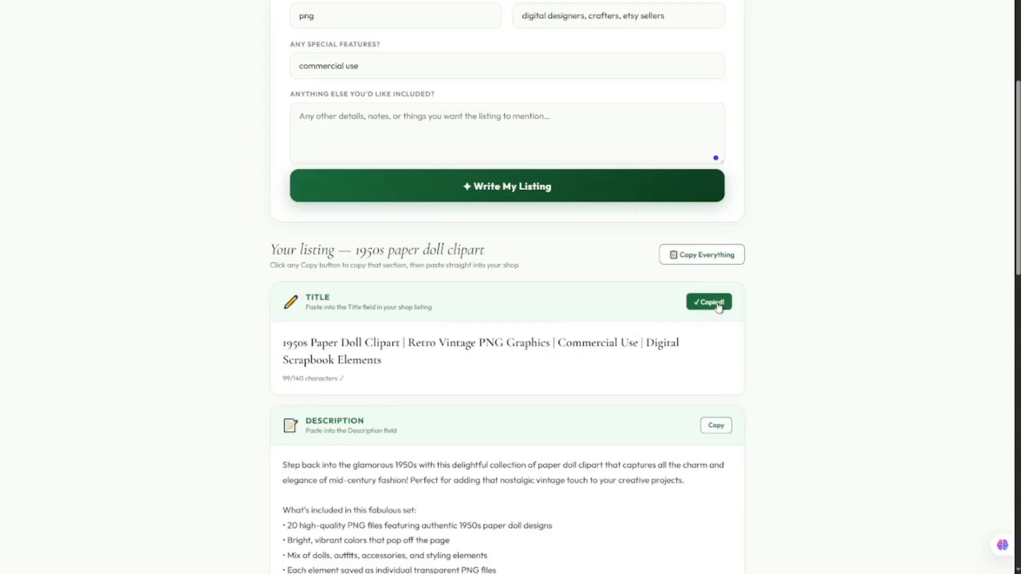
scroll(265, 420, "down", 5)
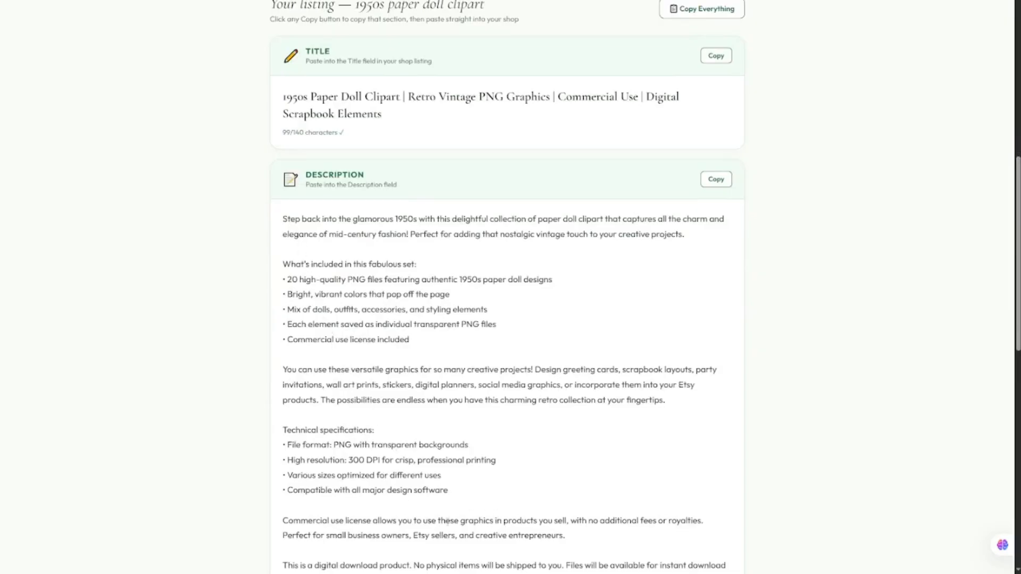
scroll(237, 463, "down", 4)
scroll(240, 461, "up", 3)
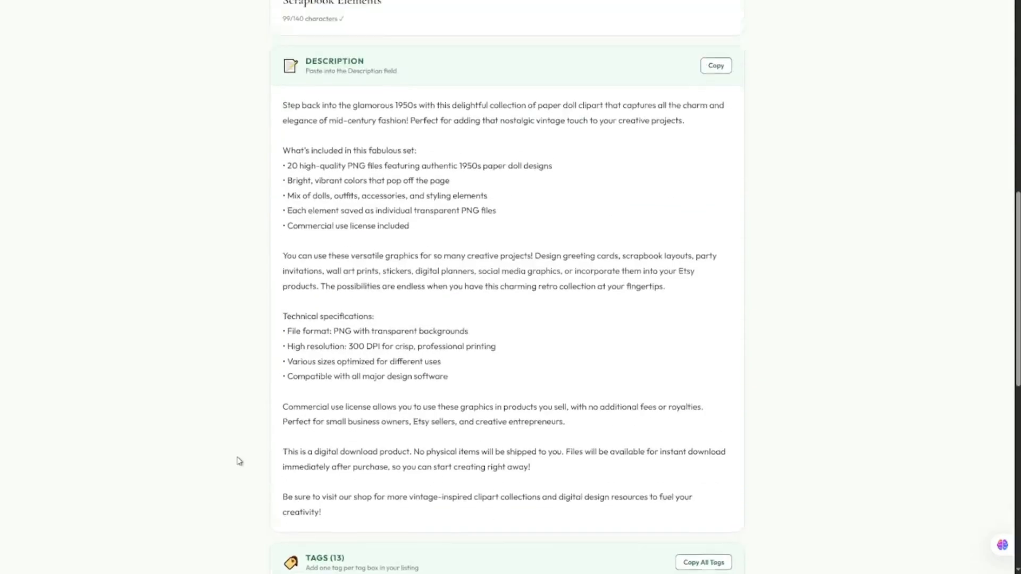
scroll(239, 461, "down", 2)
scroll(240, 461, "up", 2)
scroll(239, 461, "up", 1)
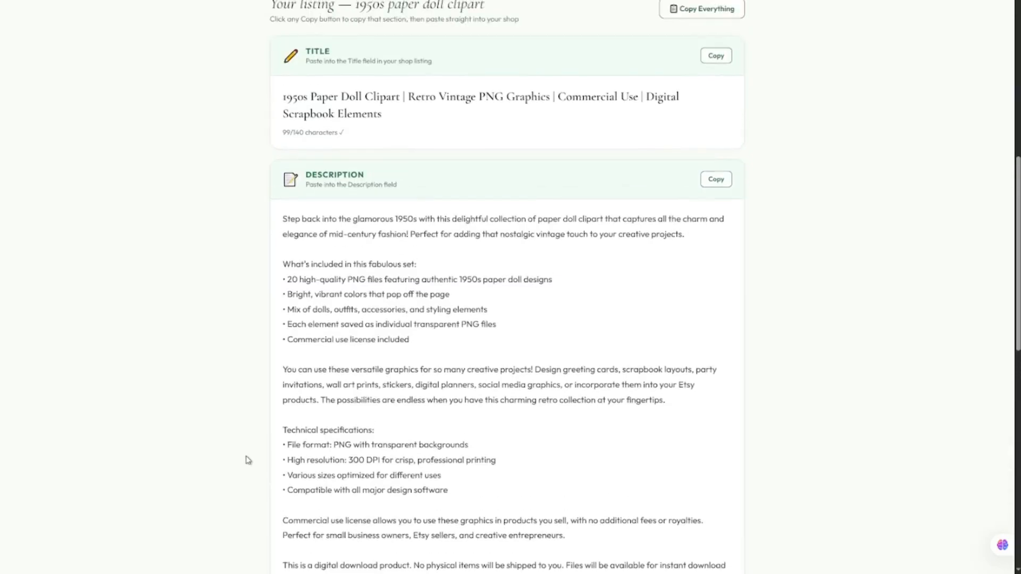
left_click(723, 183)
Step: Copy all the tags of the generated listing at once
scroll(250, 357, "down", 5)
scroll(247, 357, "down", 5)
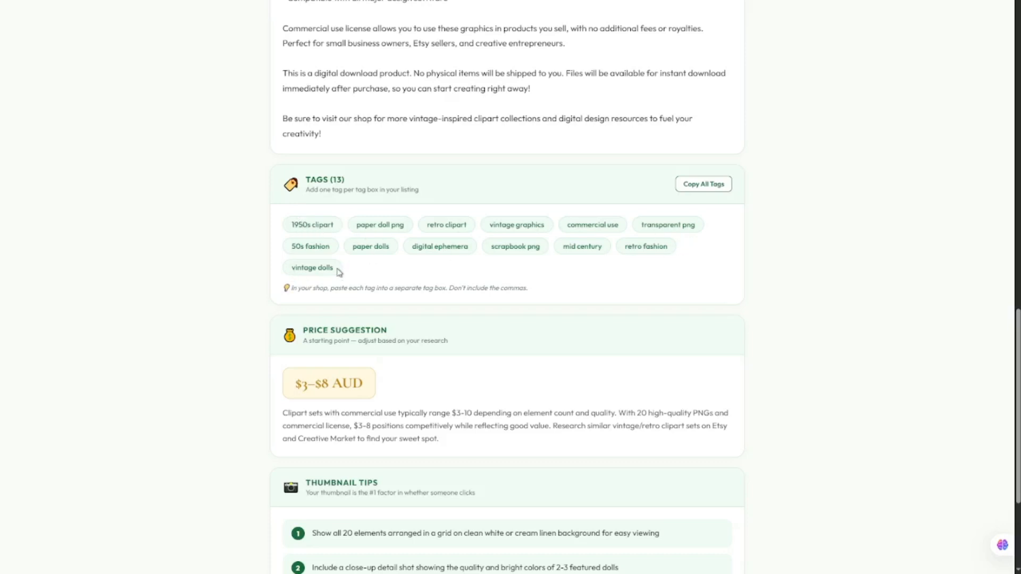
left_click(709, 189)
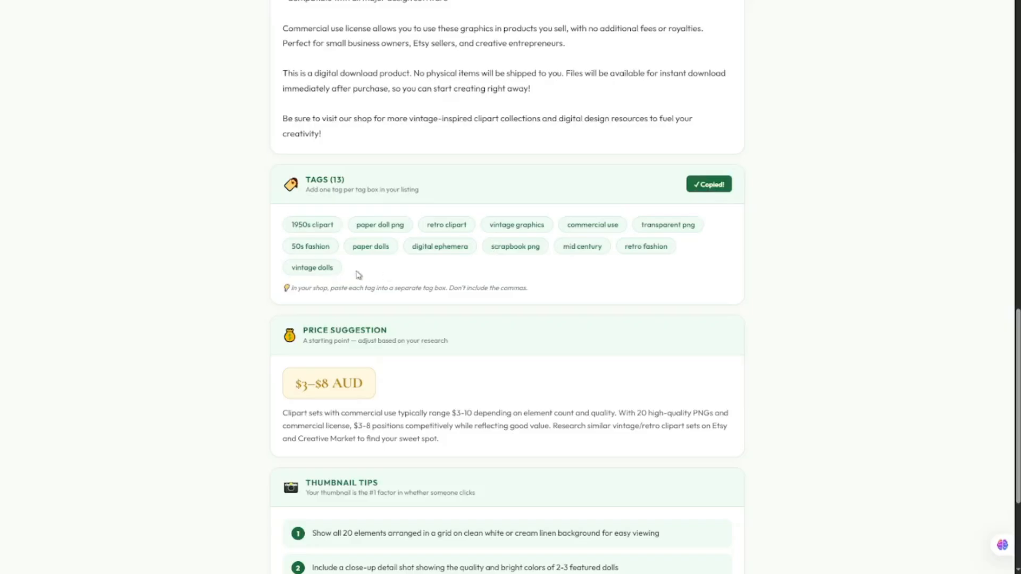
Step: Examine the generated listing from its title and description through the tags, price suggestion and thumbnail tips
scroll(450, 277, "up", 12)
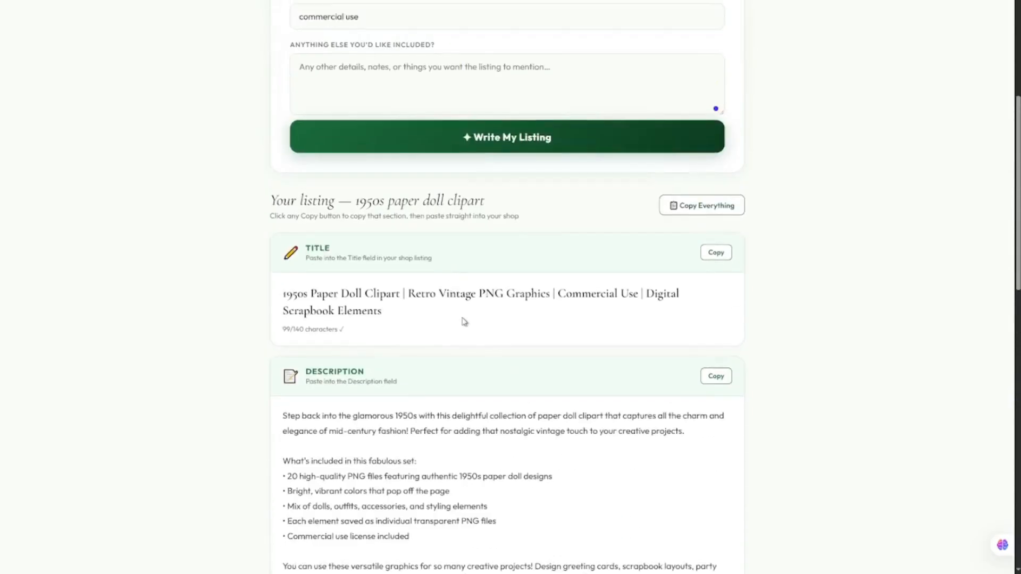
scroll(465, 321, "down", 4)
scroll(465, 322, "down", 9)
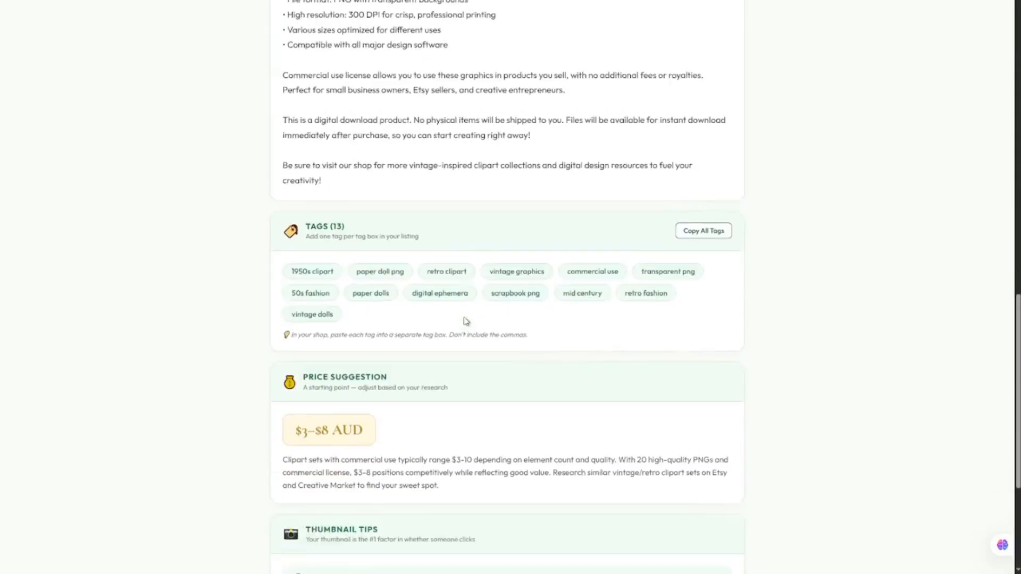
scroll(466, 321, "up", 9)
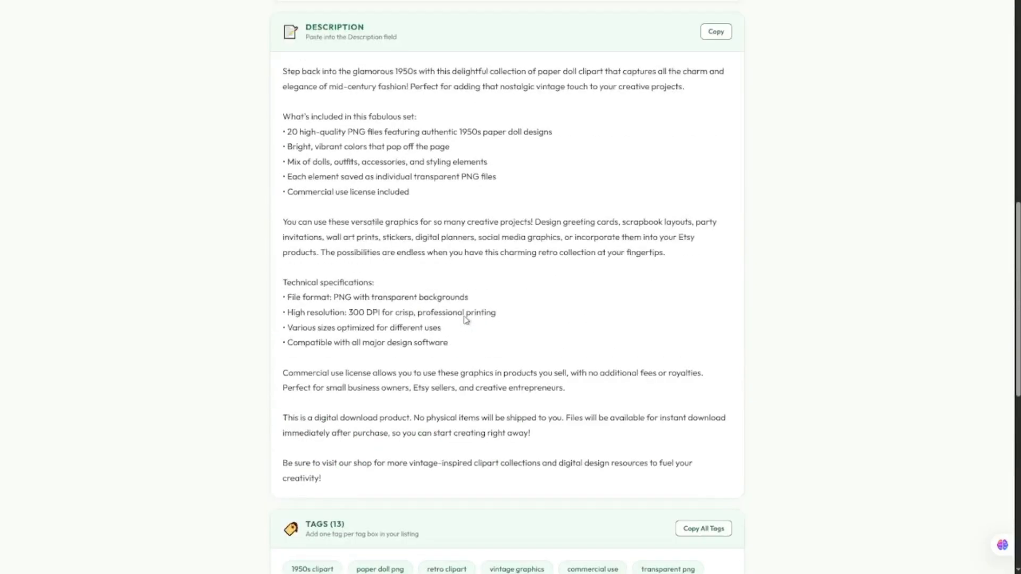
scroll(500, 315, "down", 8)
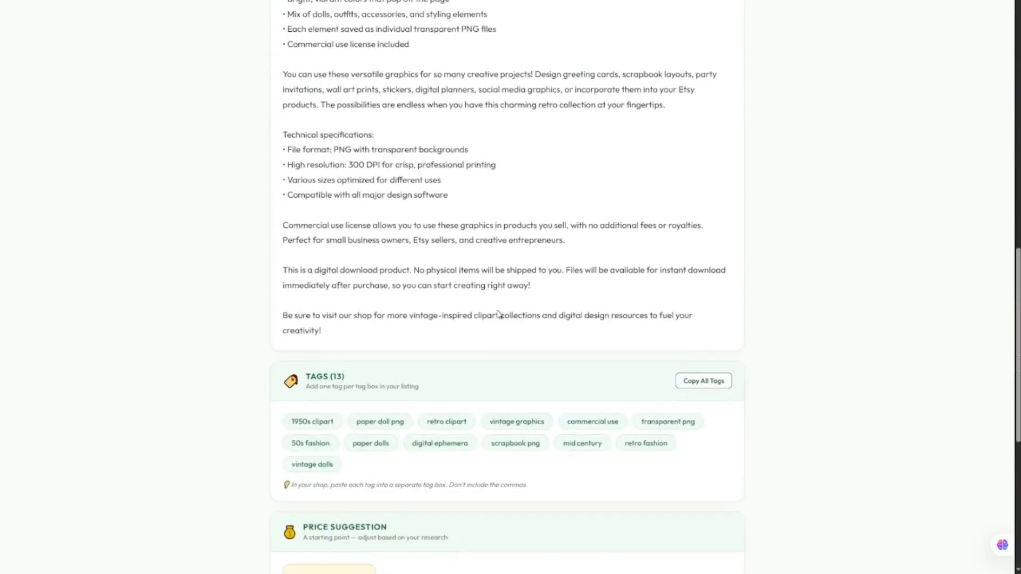
scroll(498, 310, "down", 4)
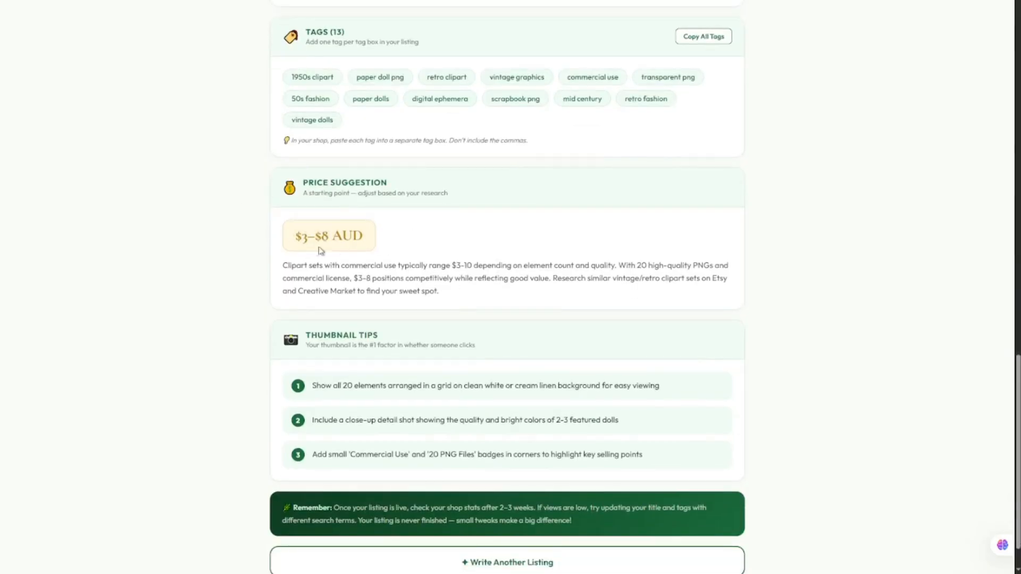
scroll(259, 304, "down", 1)
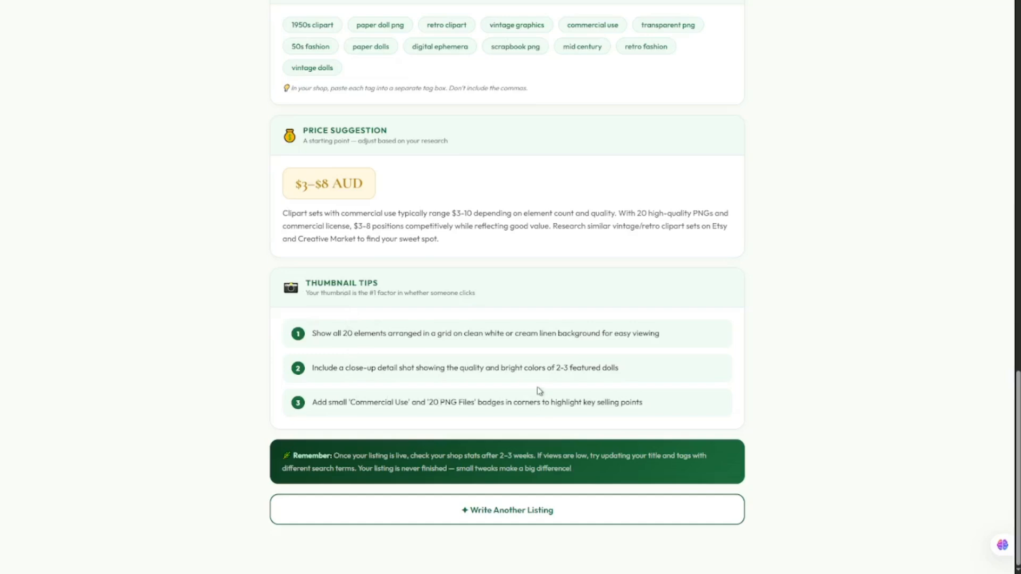
scroll(539, 390, "up", 12)
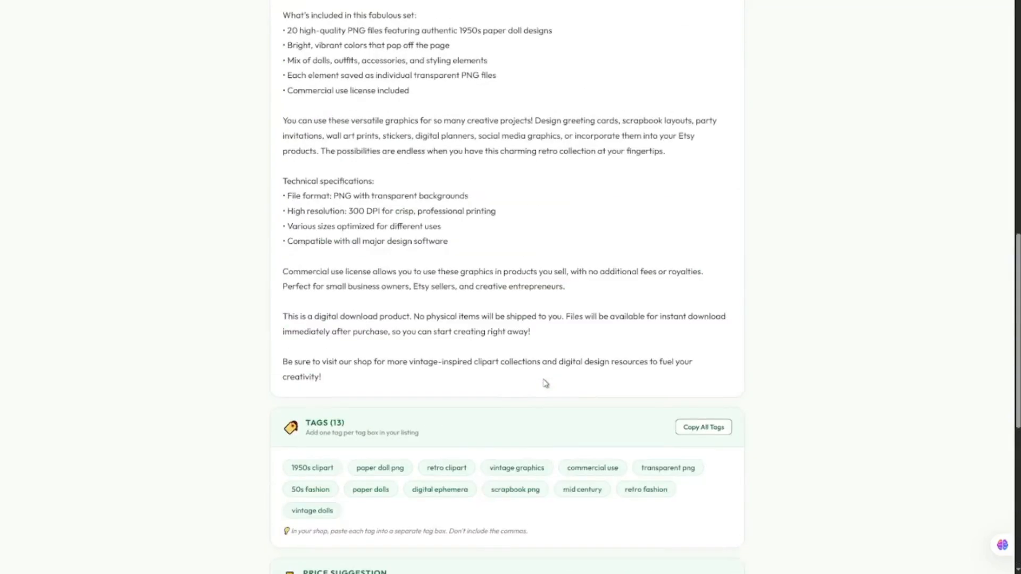
scroll(547, 384, "up", 15)
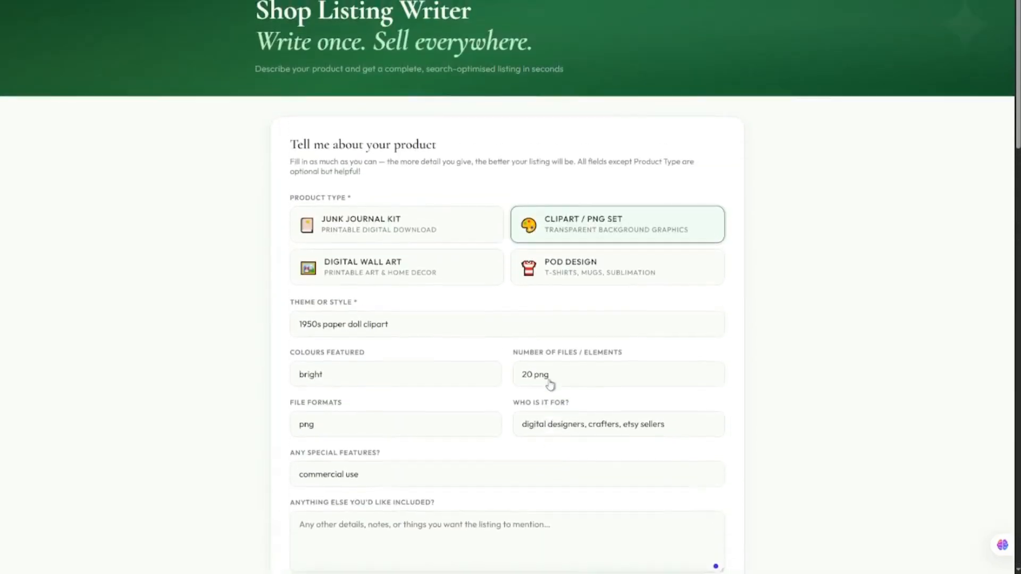
scroll(238, 351, "down", 10)
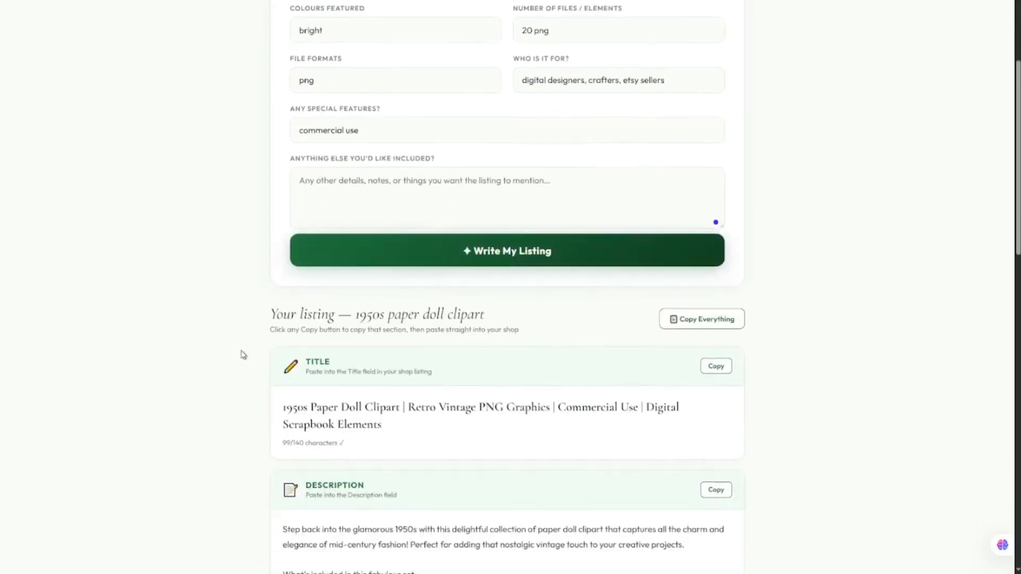
scroll(243, 355, "down", 15)
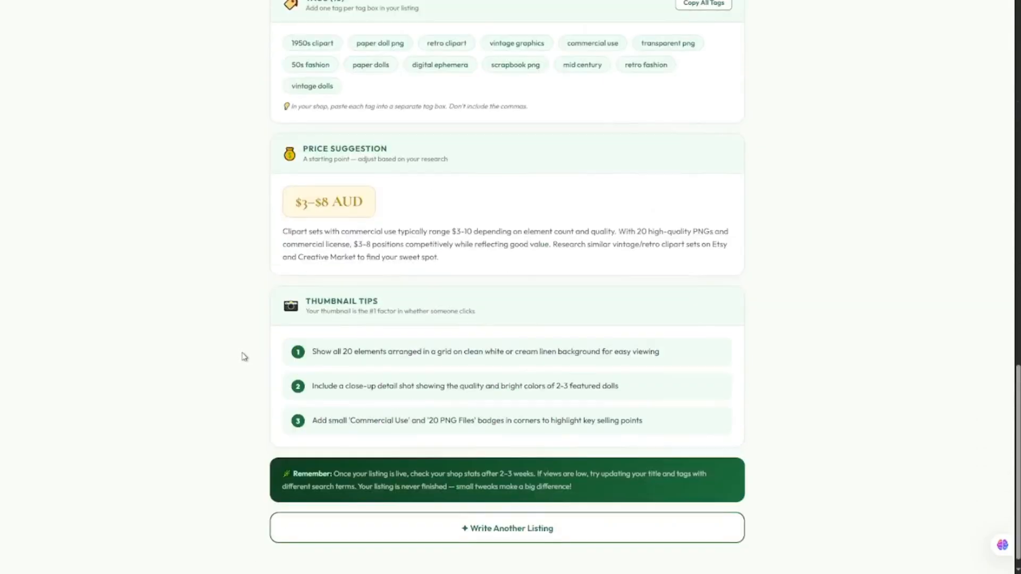
scroll(244, 358, "up", 20)
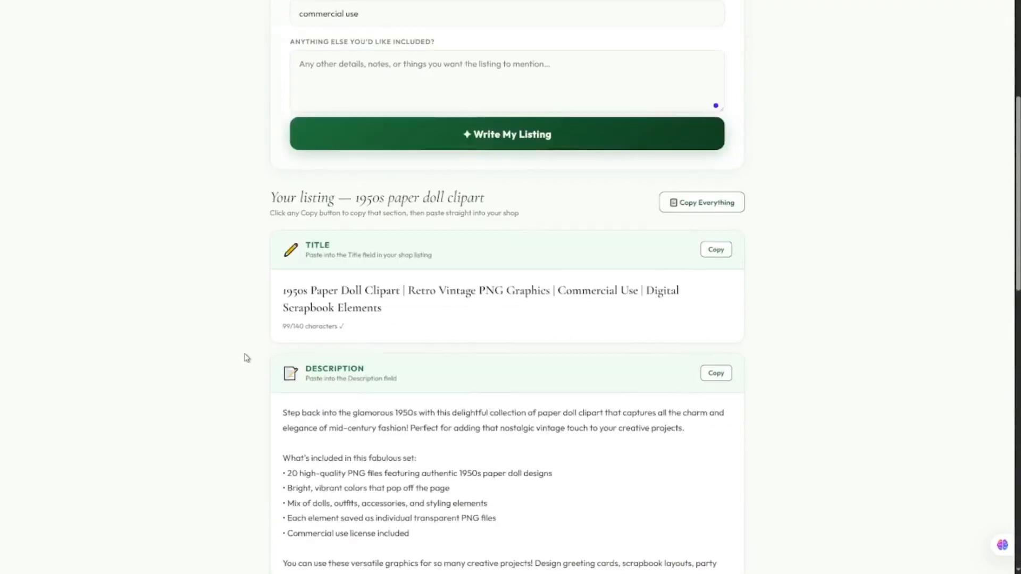
scroll(247, 358, "up", 5)
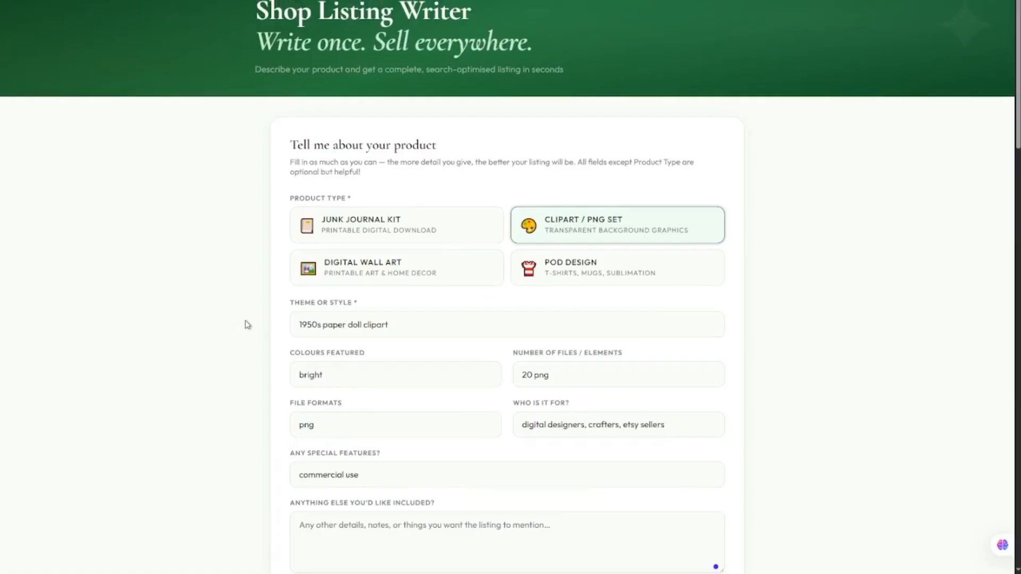
scroll(248, 325, "down", 2)
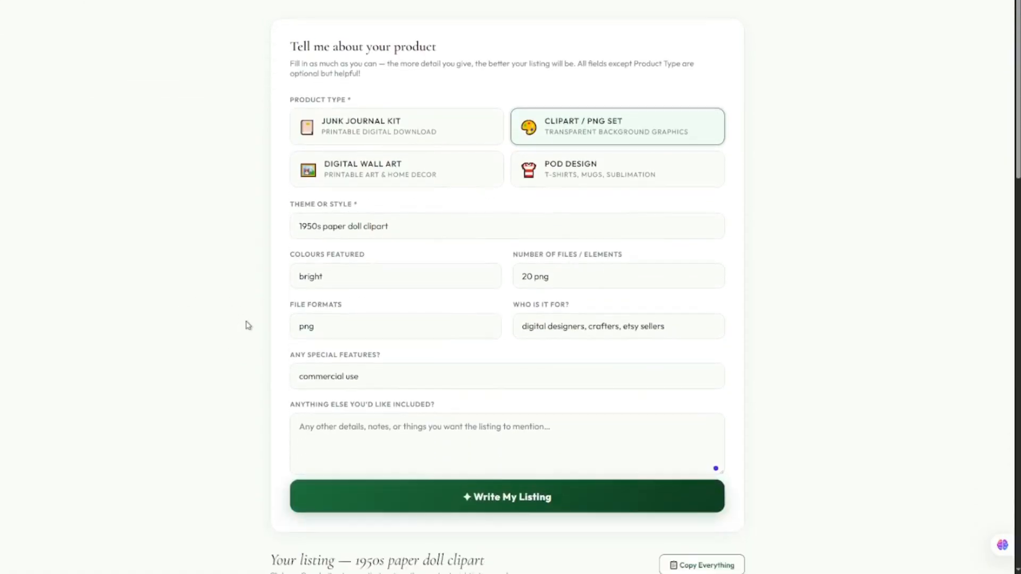